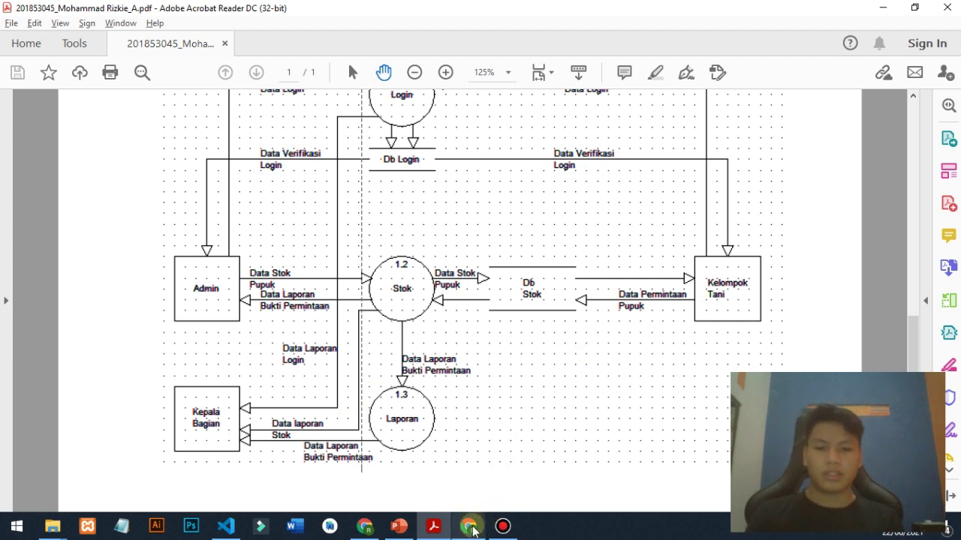
- Leave the stock-process DFD in Acrobat and bring the phpMyAdmin browser window forward
left_click(473, 529)
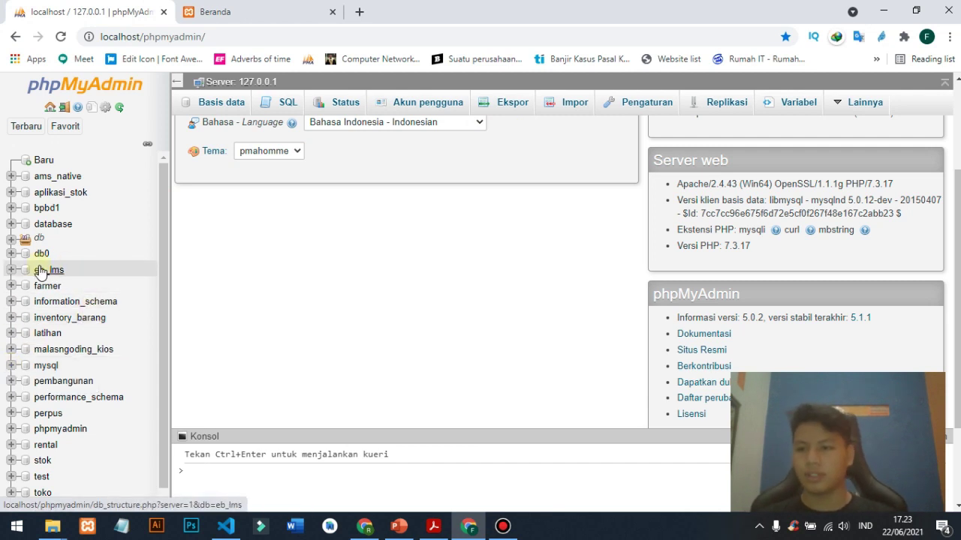
- Expand db_pupuk in the navigation tree and open its six-table Struktur overview
left_click(12, 239)
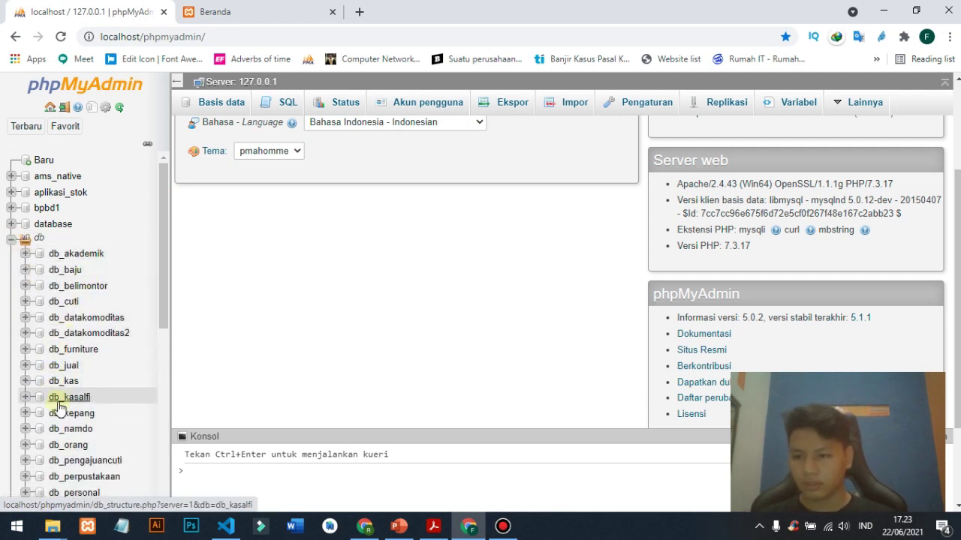
scroll(58, 397, "down", 1)
scroll(59, 409, "down", 2)
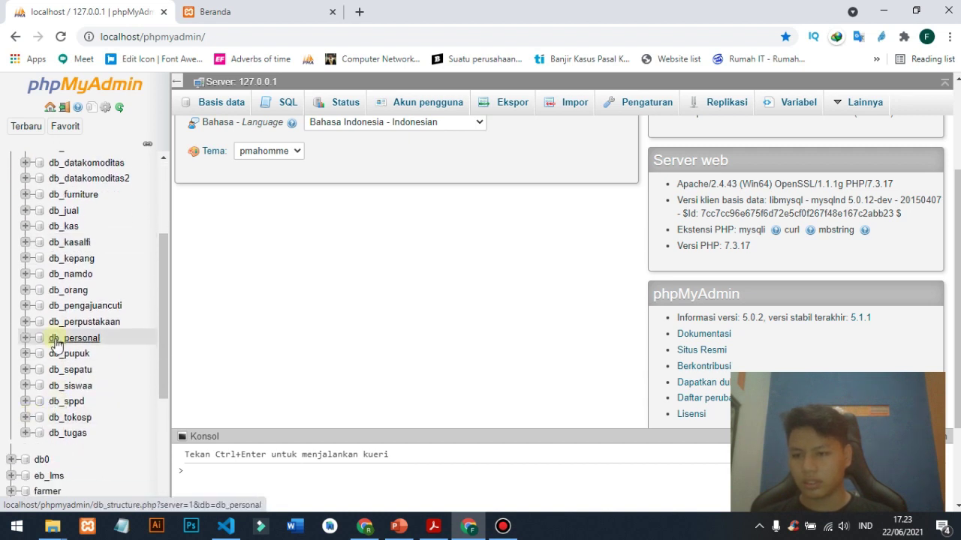
scroll(56, 342, "up", 2)
scroll(56, 342, "up", 2)
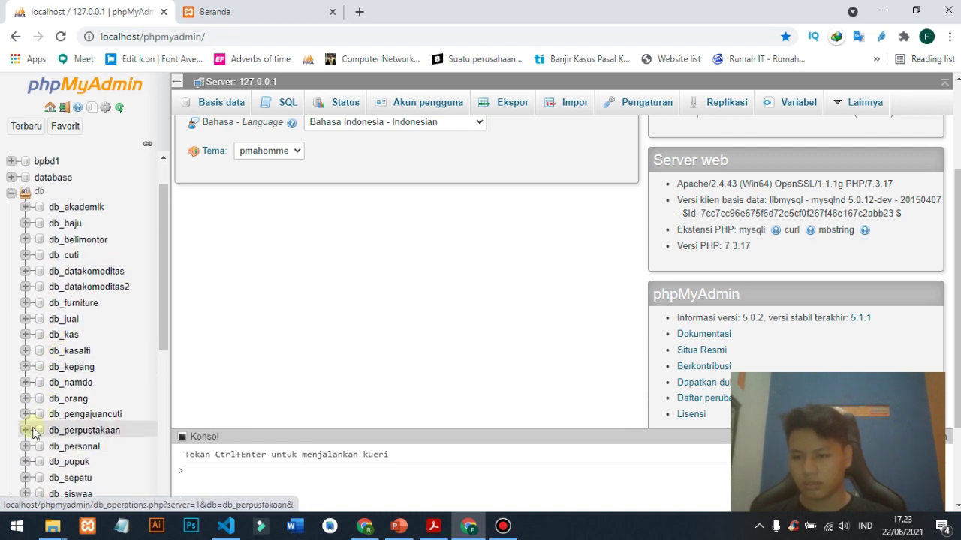
left_click(25, 462)
scroll(45, 443, "down", 2)
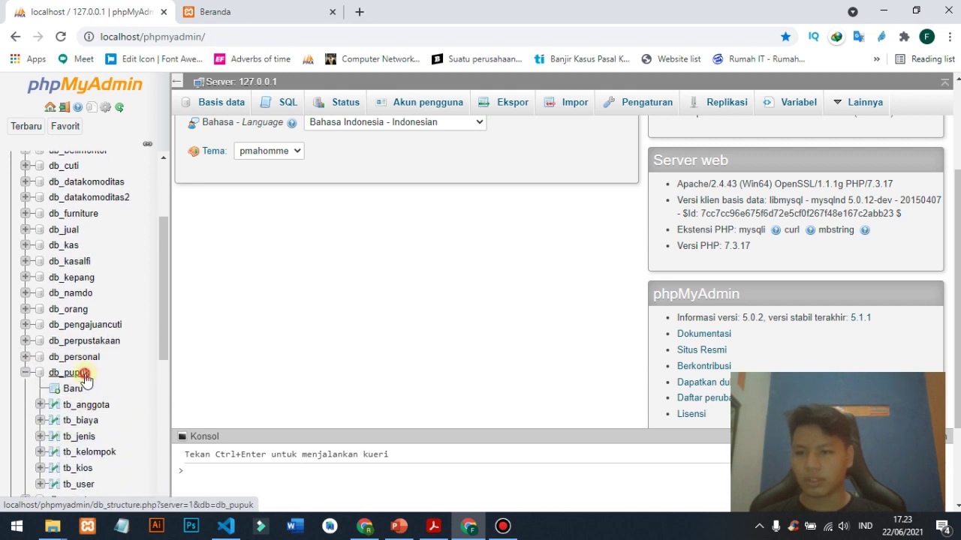
left_click(83, 373)
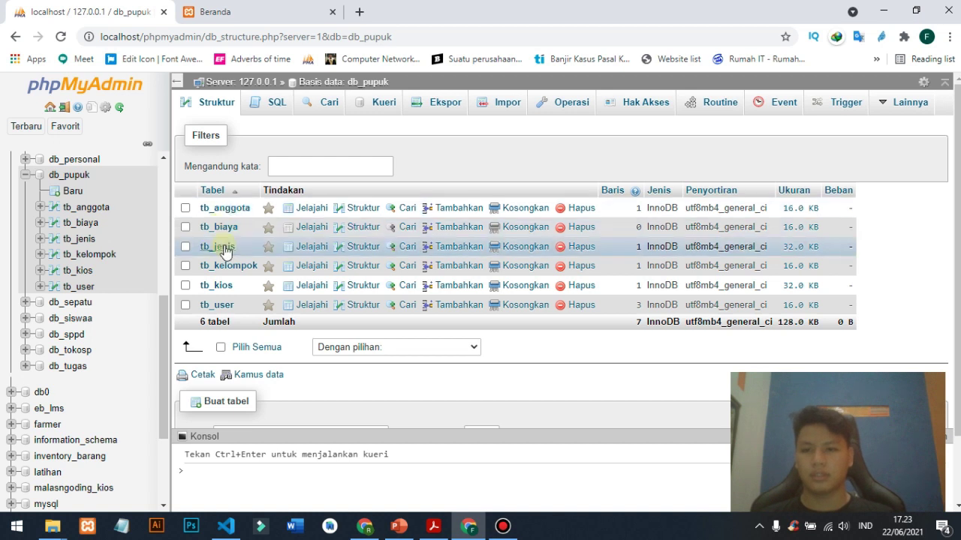
- Browse the empty tb_biaya table, return to the overview, and switch to the Beranda tab
left_click(225, 229)
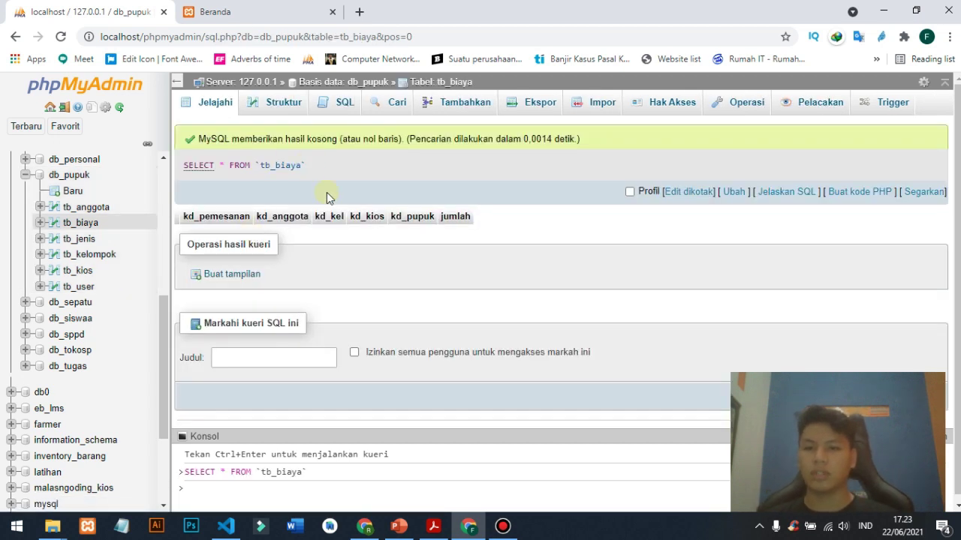
left_click(16, 37)
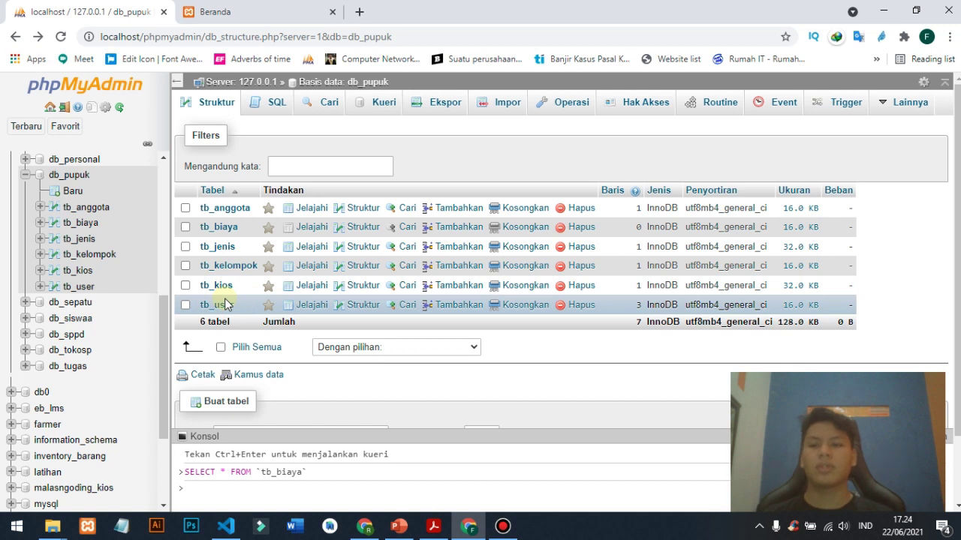
left_click(238, 11)
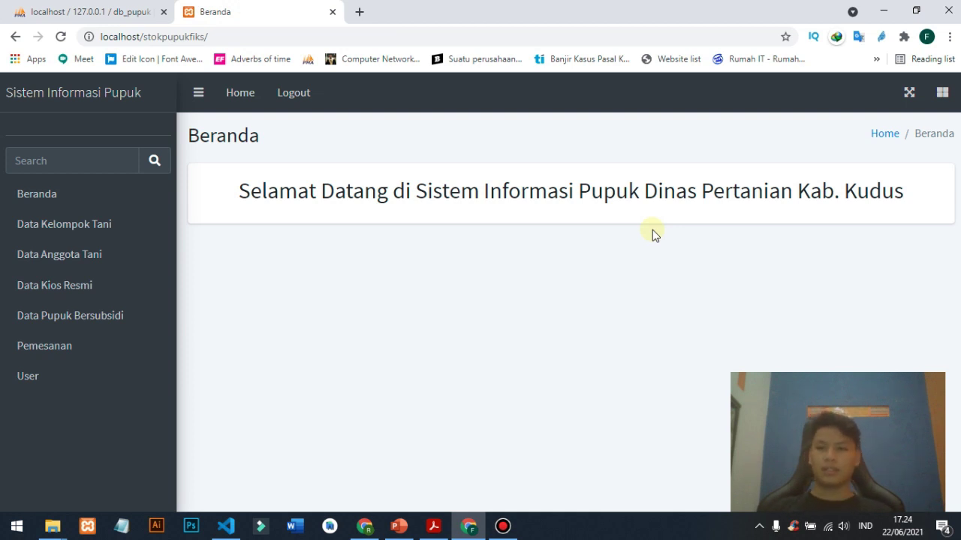
- Reload the home page, open Data Kelompok Tani, and start a new farmer group
left_click(37, 188)
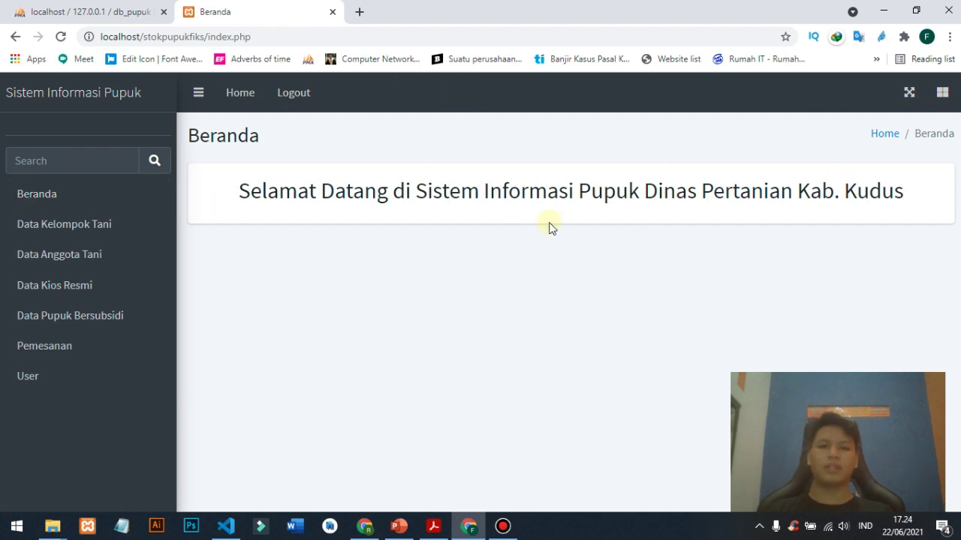
left_click(113, 223)
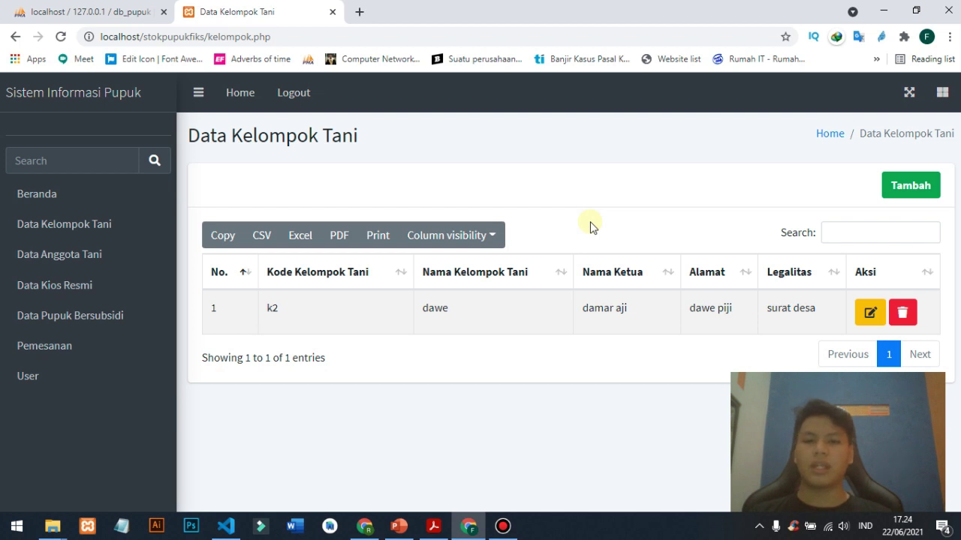
left_click(904, 192)
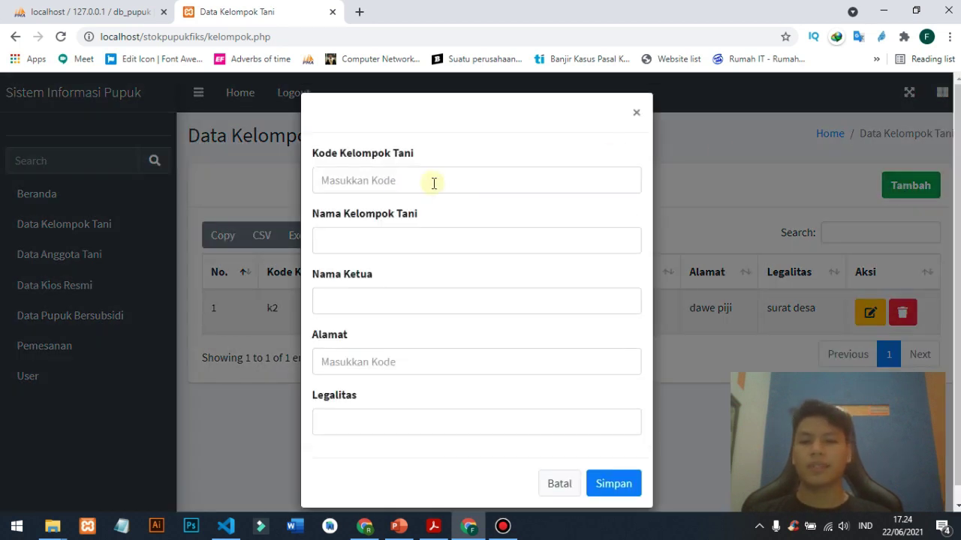
- Enter group k3 'Gulang Jaya' with address 'Guland Ds. Mejobo Kab. Kudus' and legality, then save
left_click(433, 183)
type("k3")
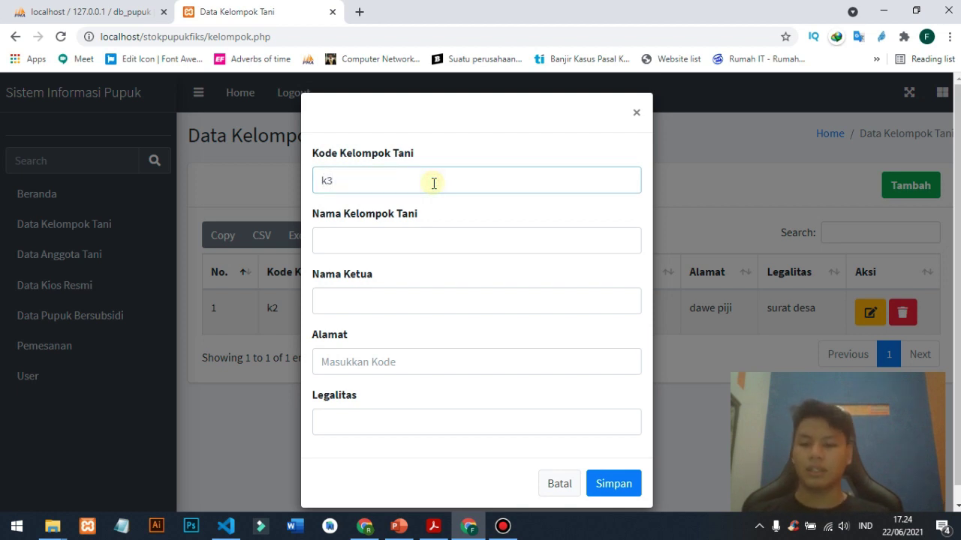
key("Tab")
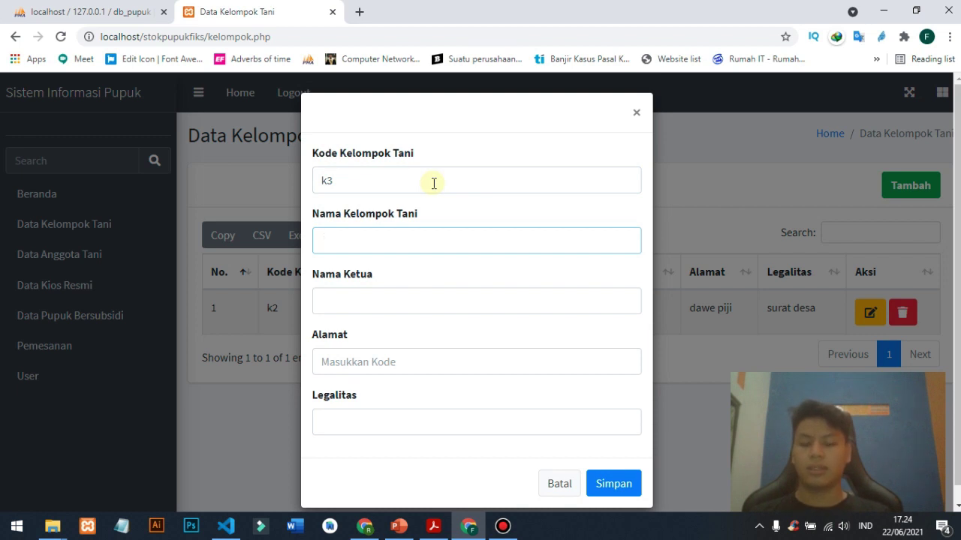
type("Gulang J")
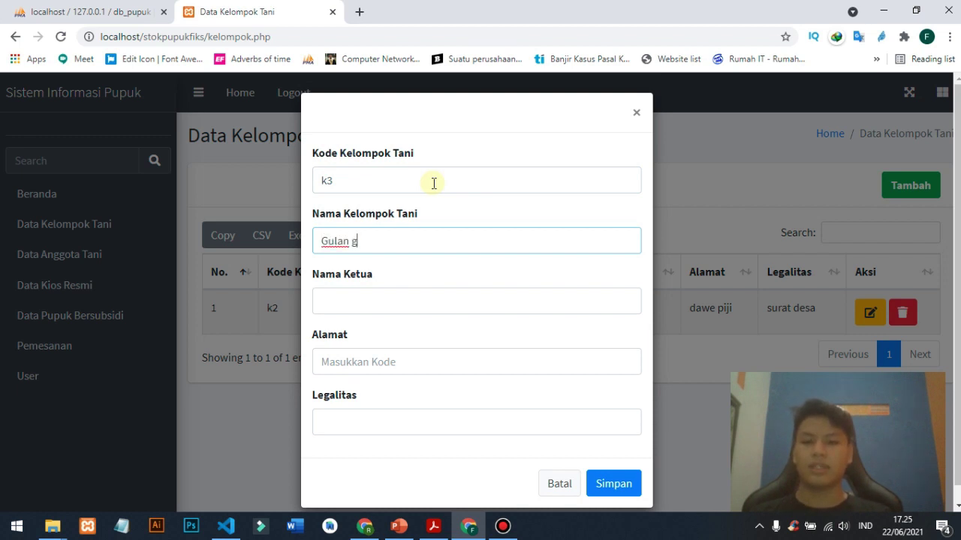
type("aya")
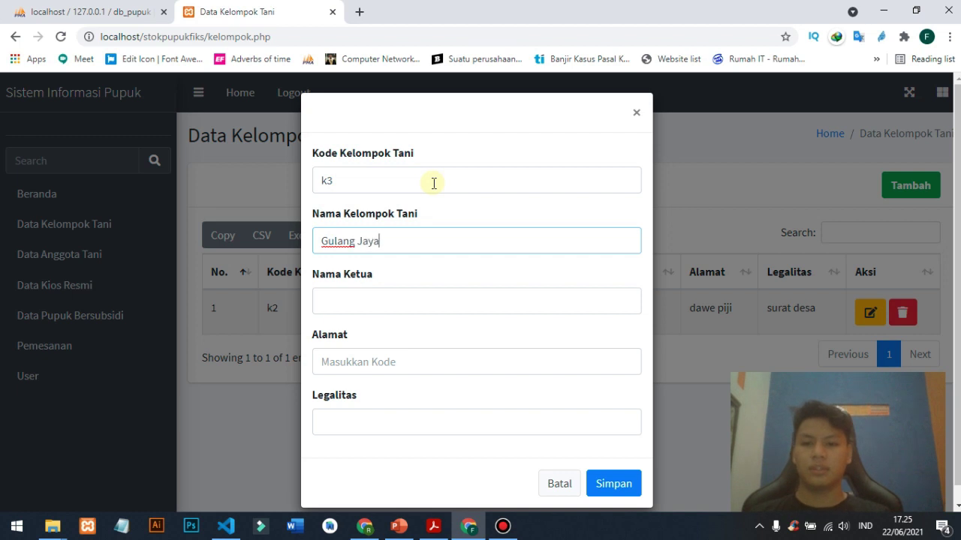
key("Tab")
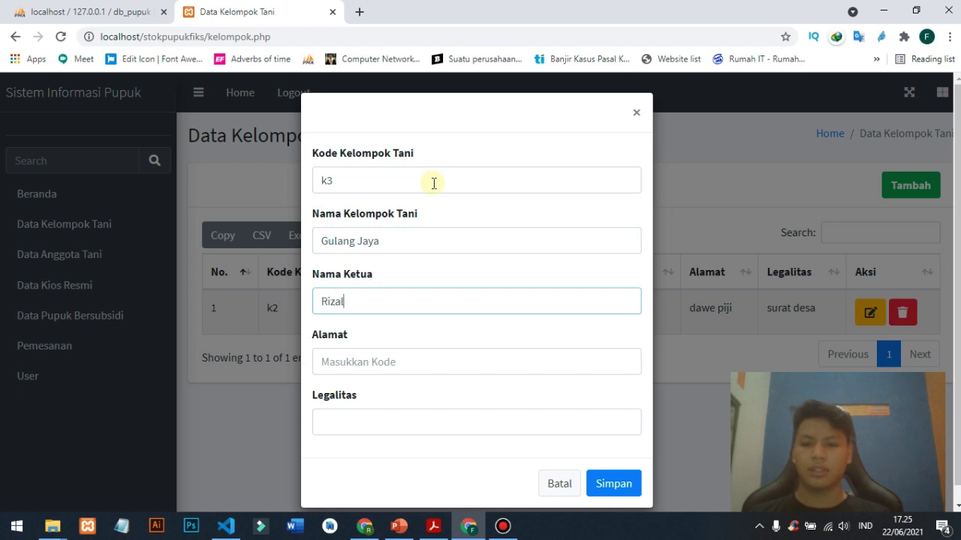
key("Tab")
type("Gul")
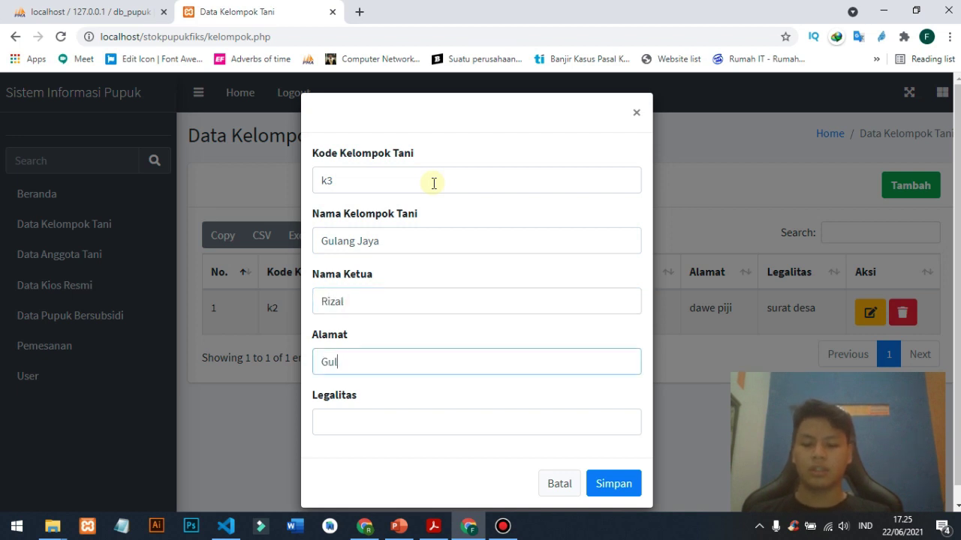
type("and Ds.")
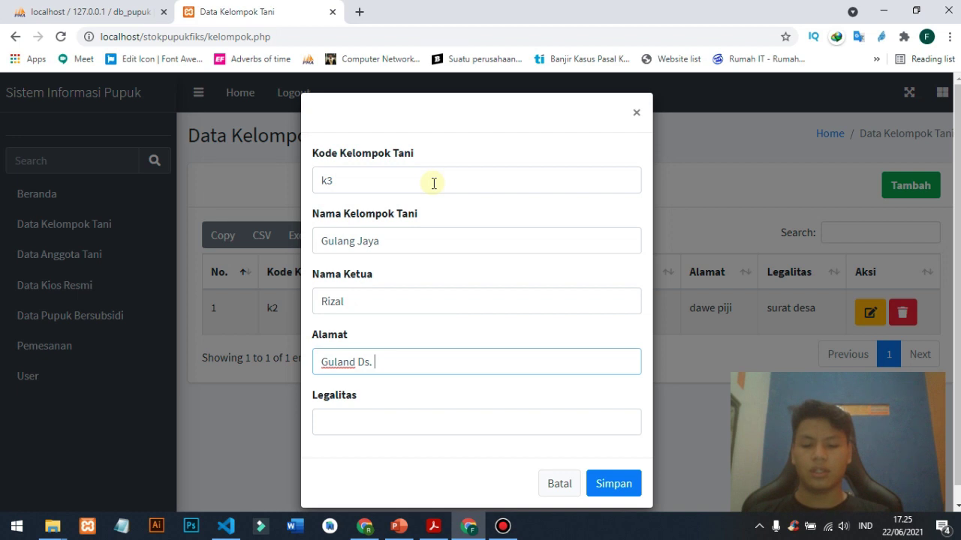
type(" Mejobo Kab. Kudus")
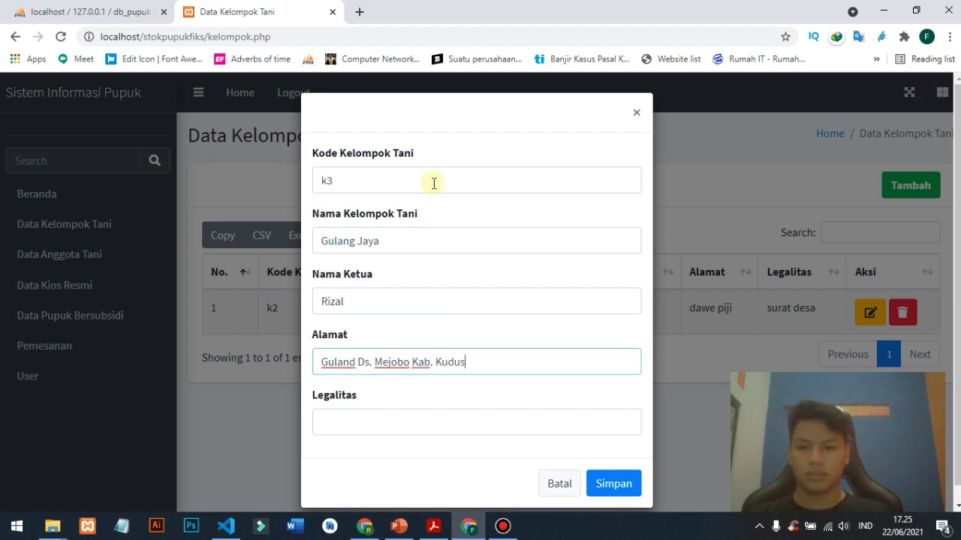
key("Tab")
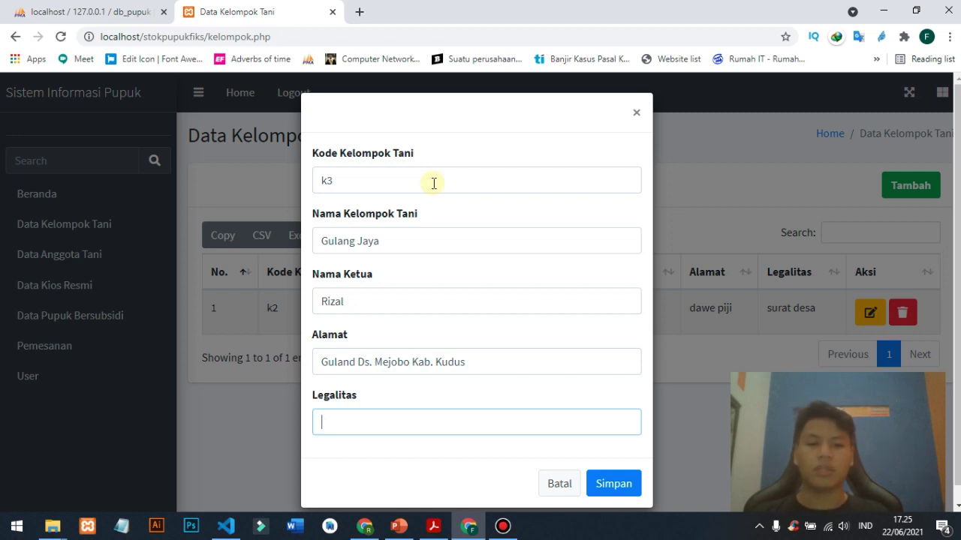
type("LEGALI")
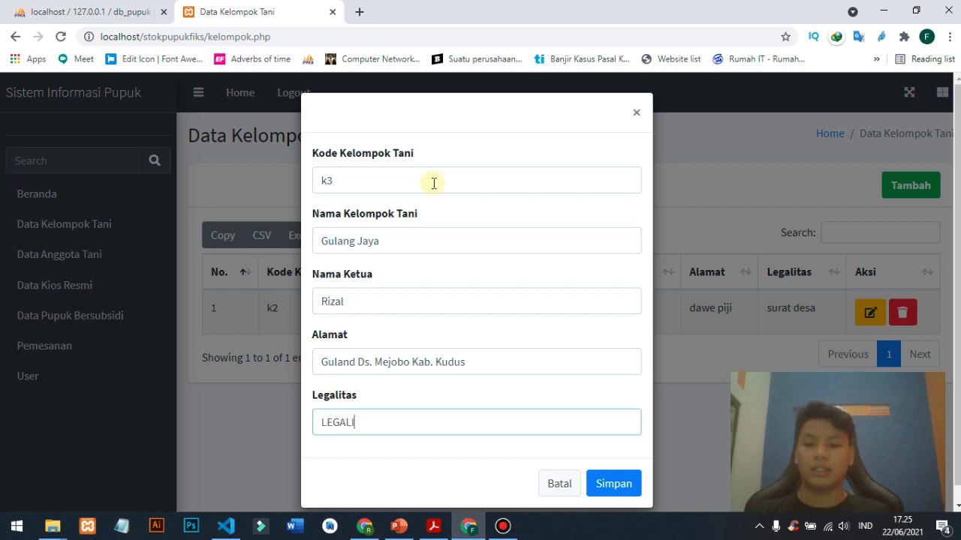
key("ctrl+a")
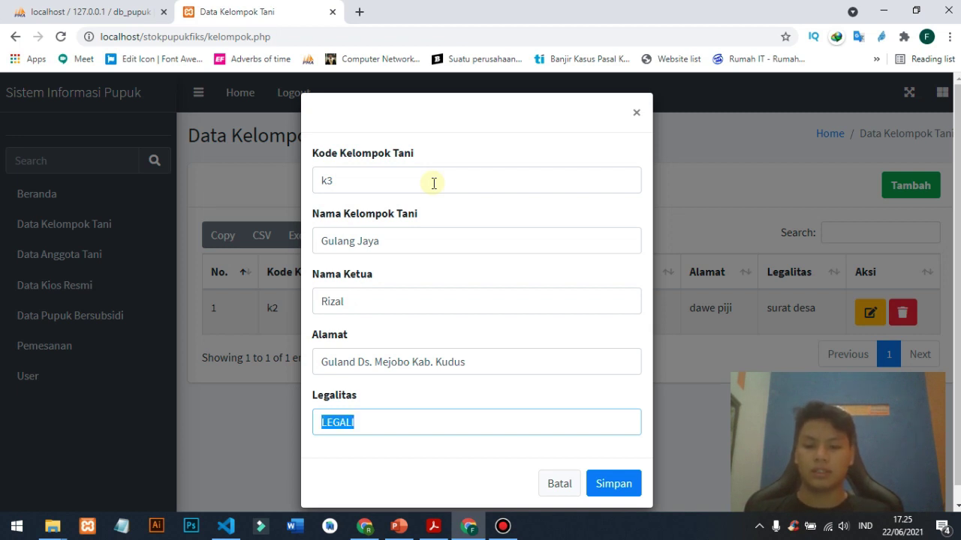
type("Legalitas desa")
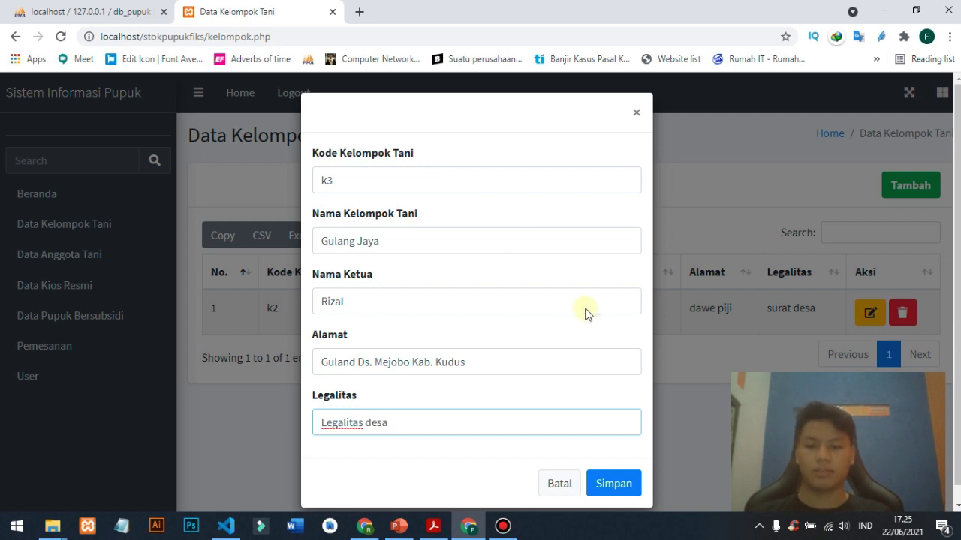
left_click(625, 497)
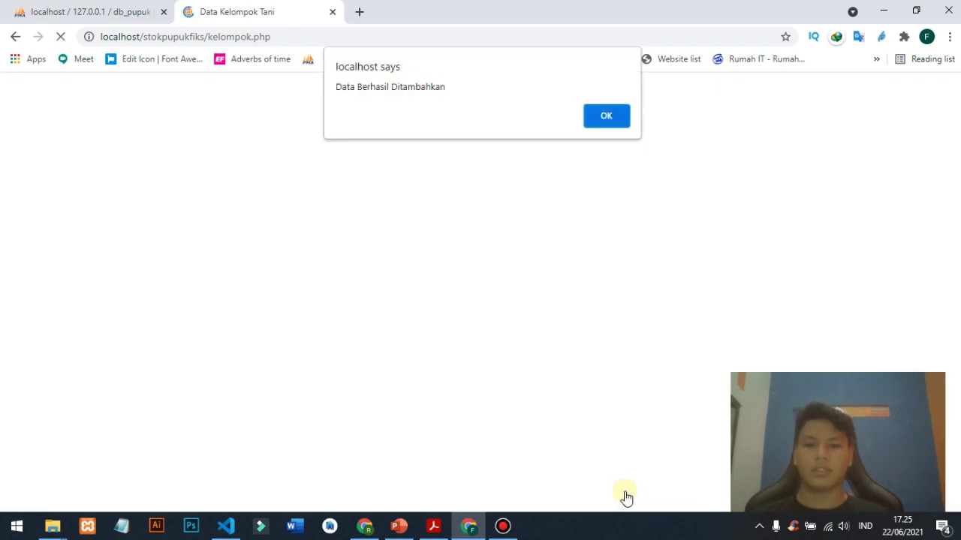
- Dismiss the confirmation and open group k3's edit form, whose code is read-only
left_click(598, 115)
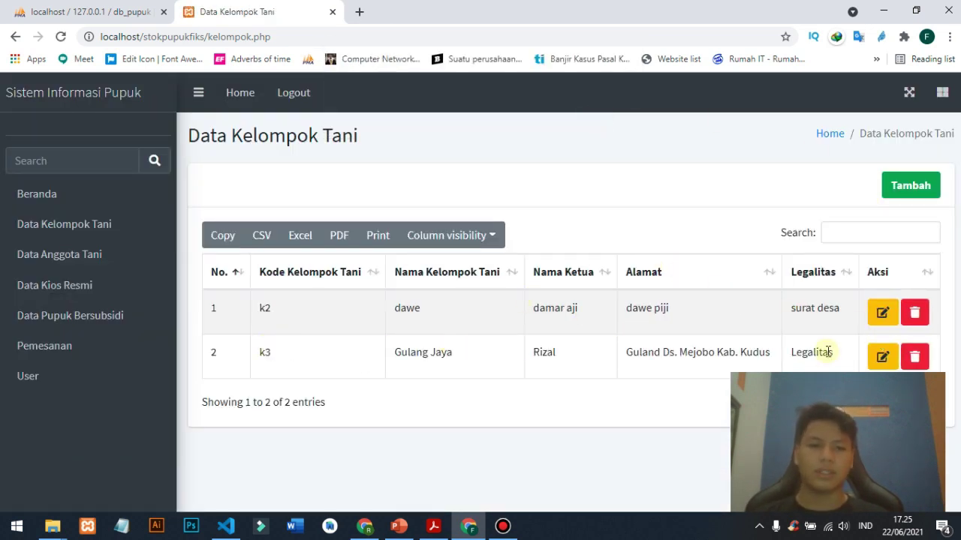
left_click(878, 361)
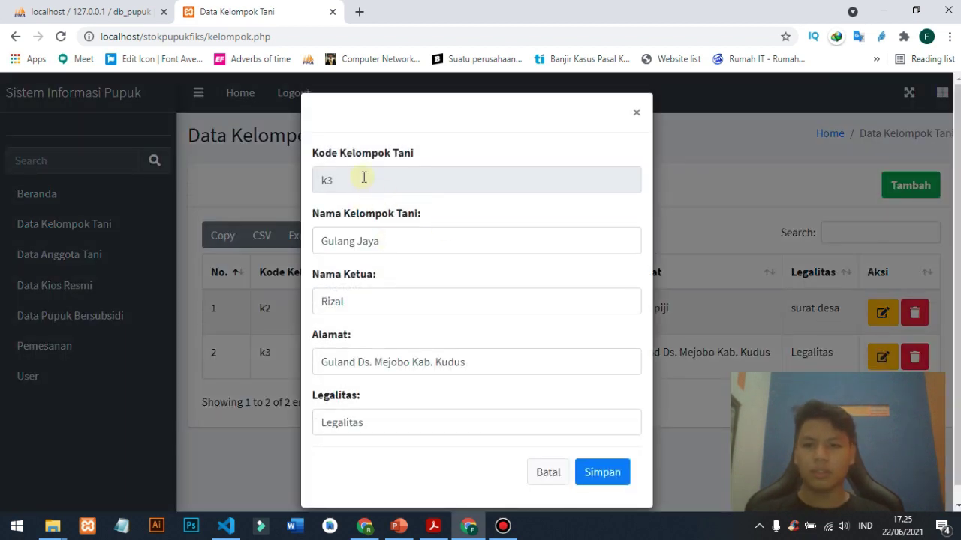
left_click_drag(365, 178, 313, 180)
left_click(312, 180)
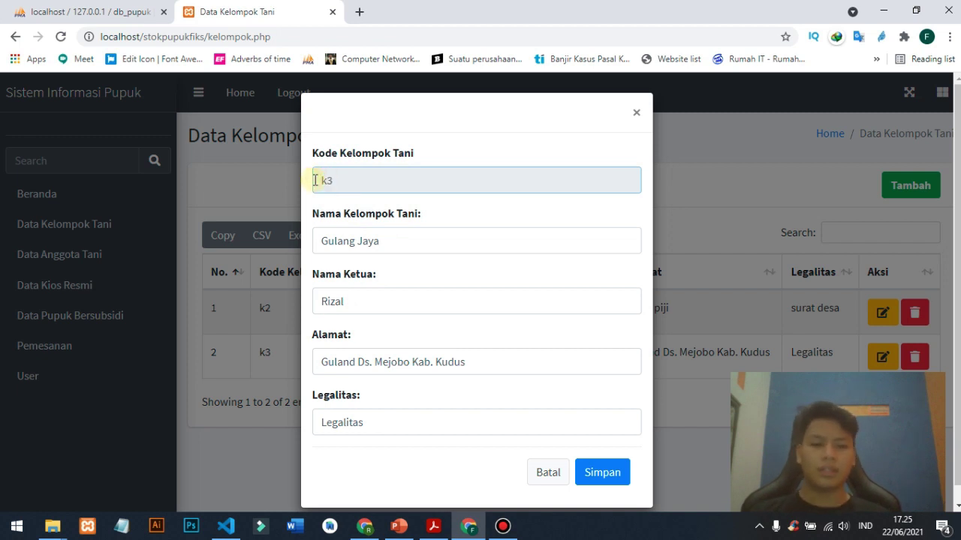
left_click(360, 177)
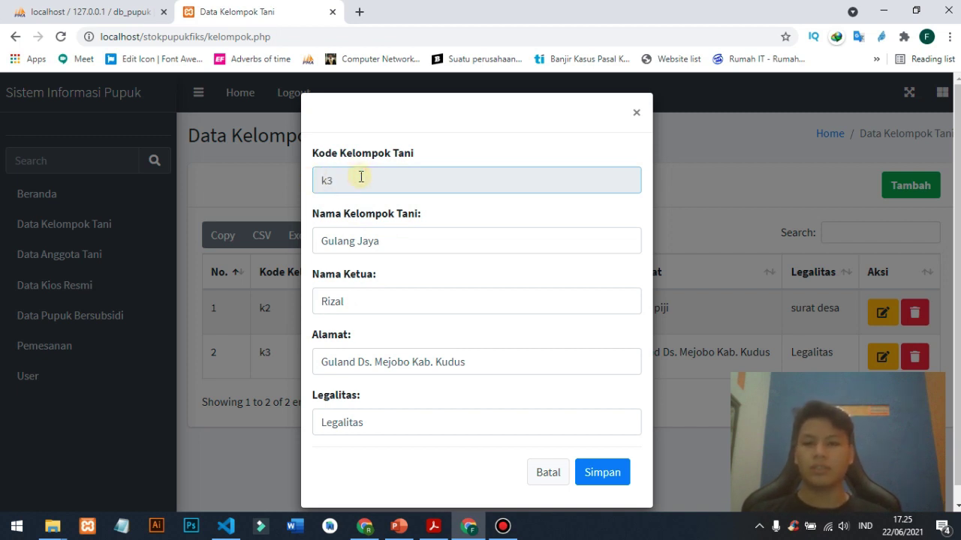
- Rename the group to 'Gulang Putra Jaya', set leader Eggy, and correct the address to Gulang
left_click(397, 237)
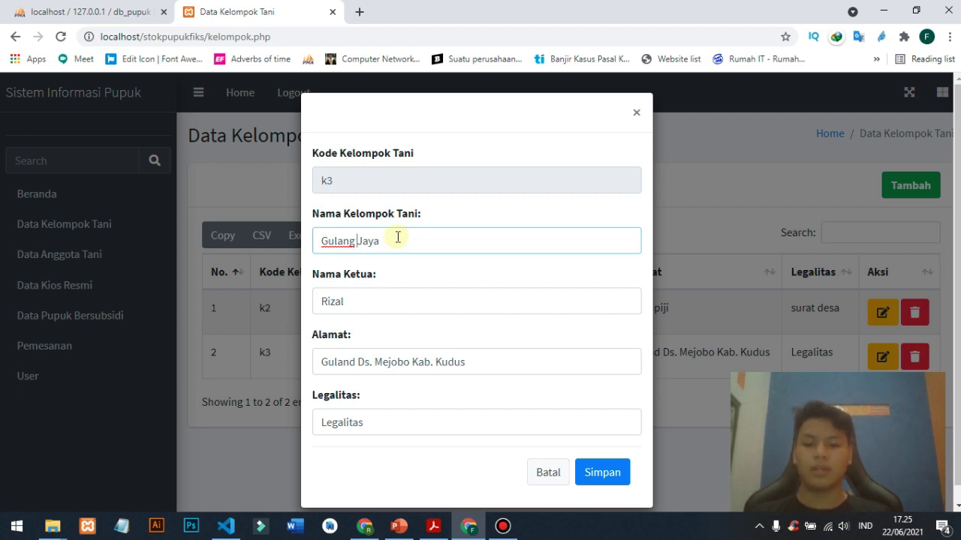
type("Putra")
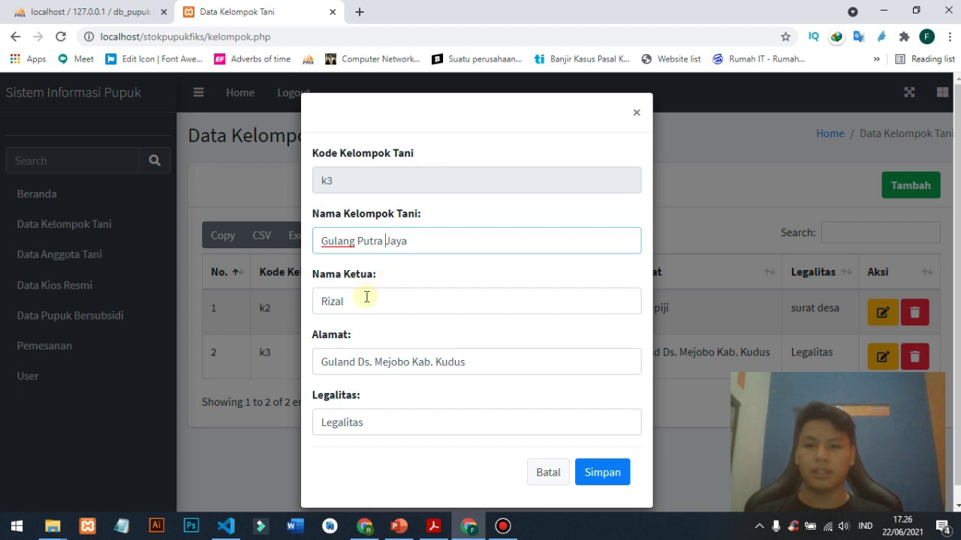
left_click(365, 298)
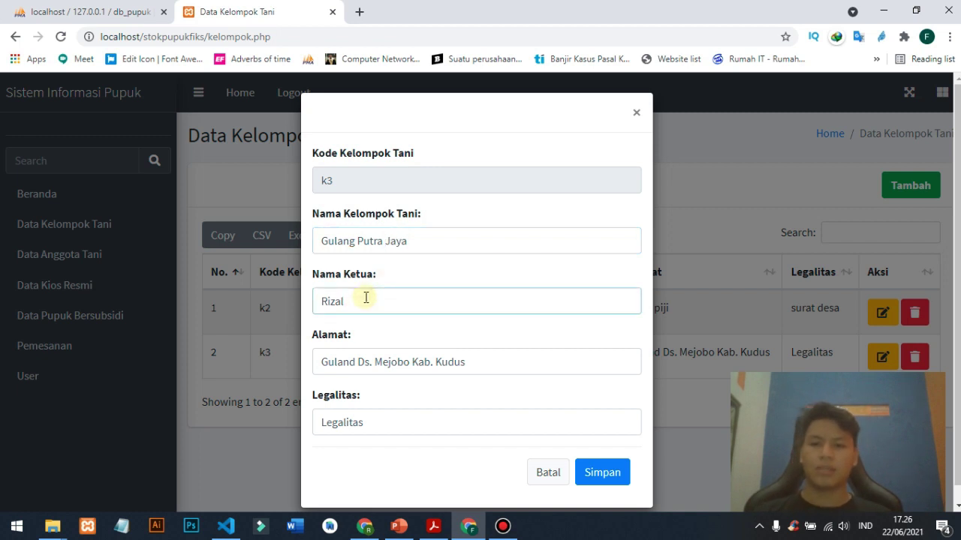
double_click(366, 297)
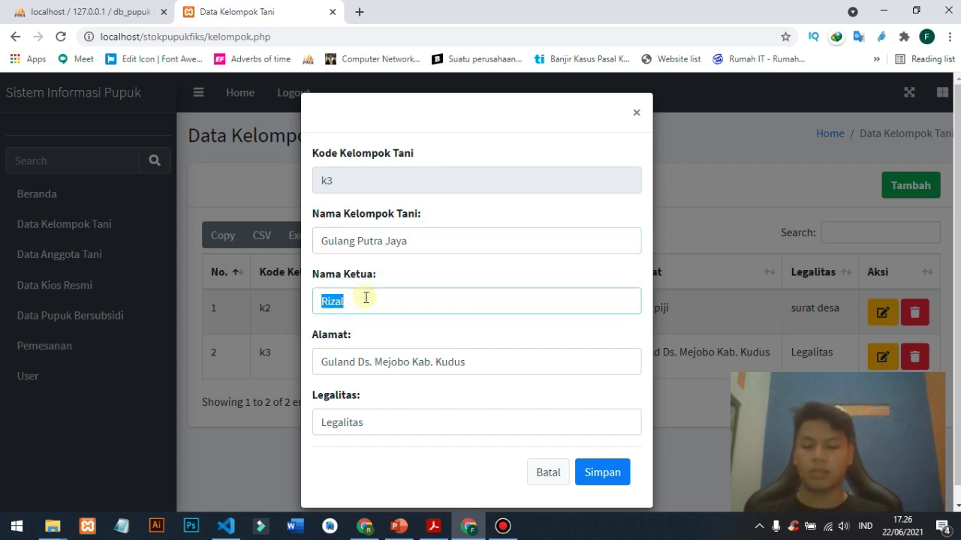
type("Eggy")
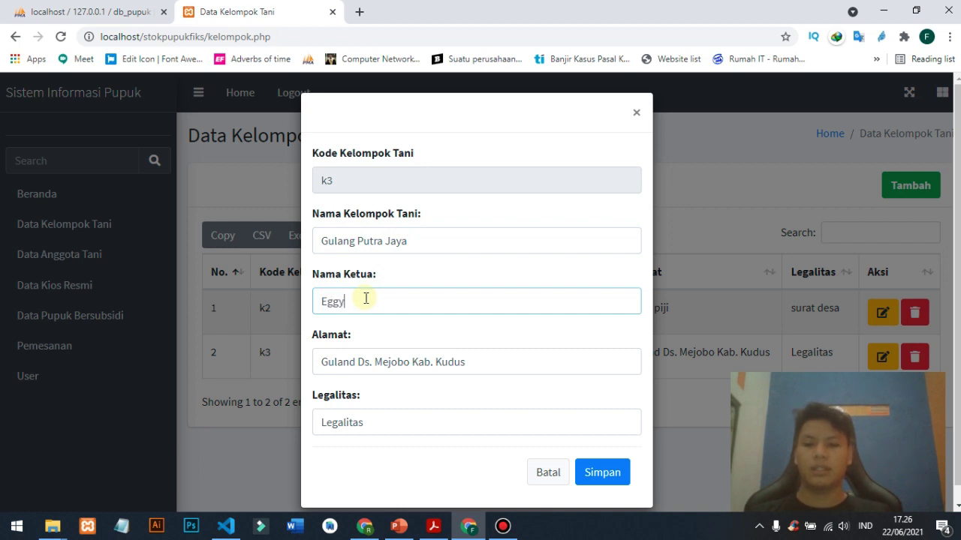
key("Tab")
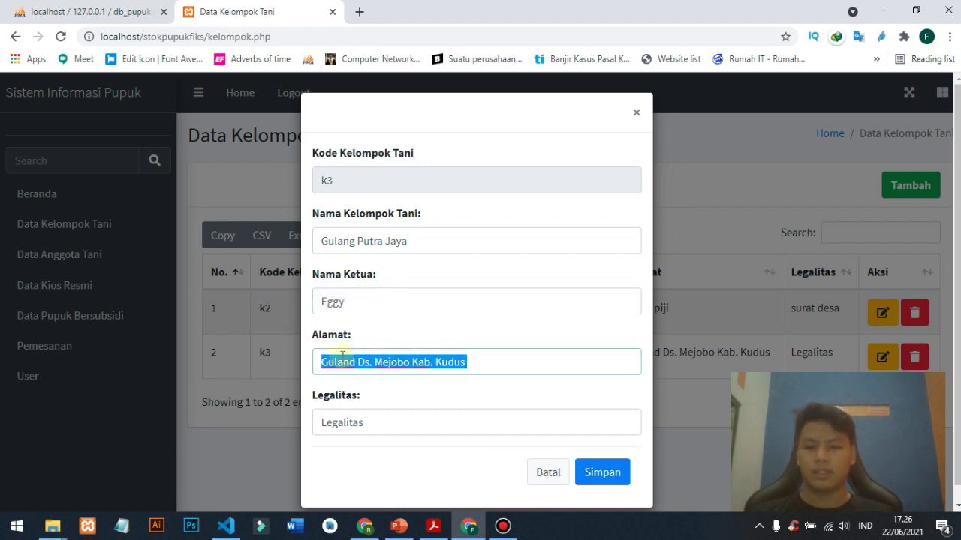
left_click(318, 364)
left_click(355, 362)
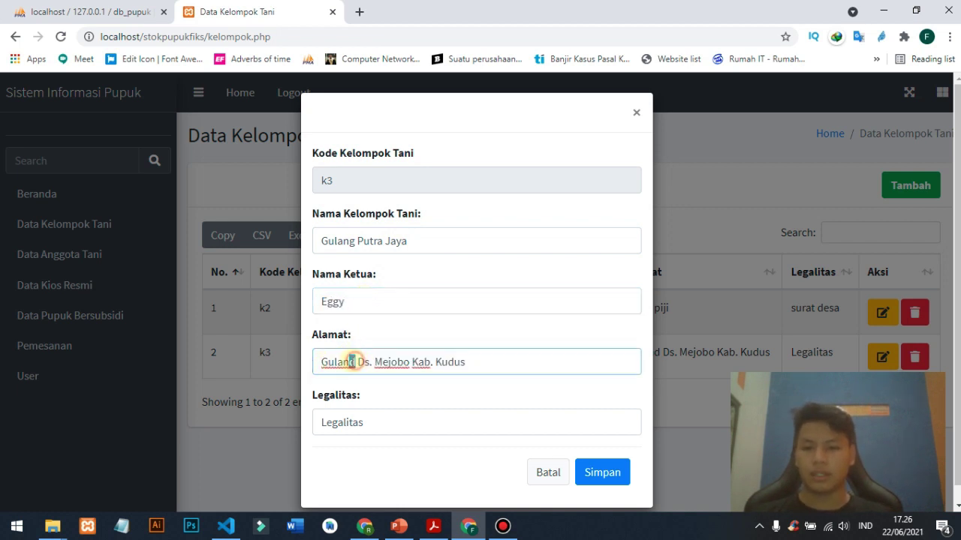
key("BackSpace")
type("g")
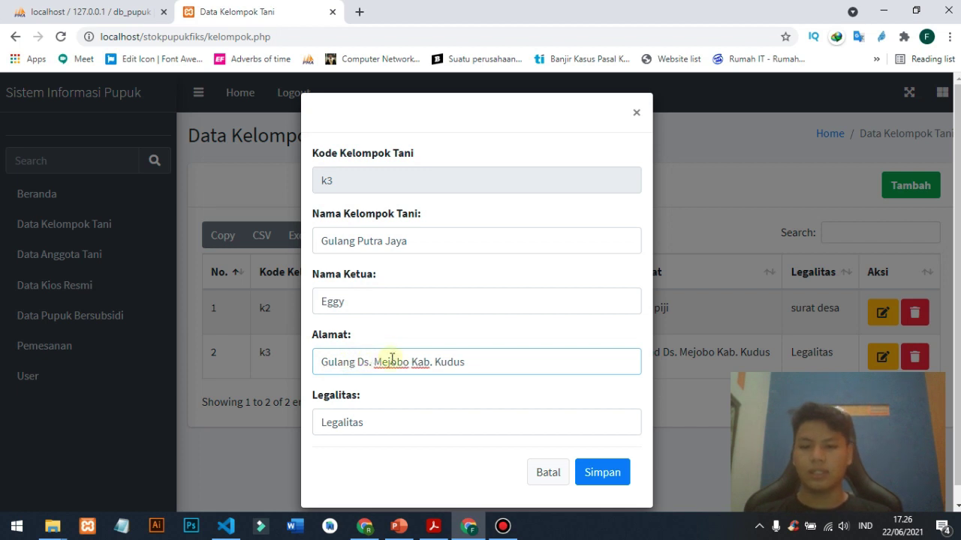
- Set legality to 'Legalitas Hukum' and save the k3 changes
left_click(369, 420)
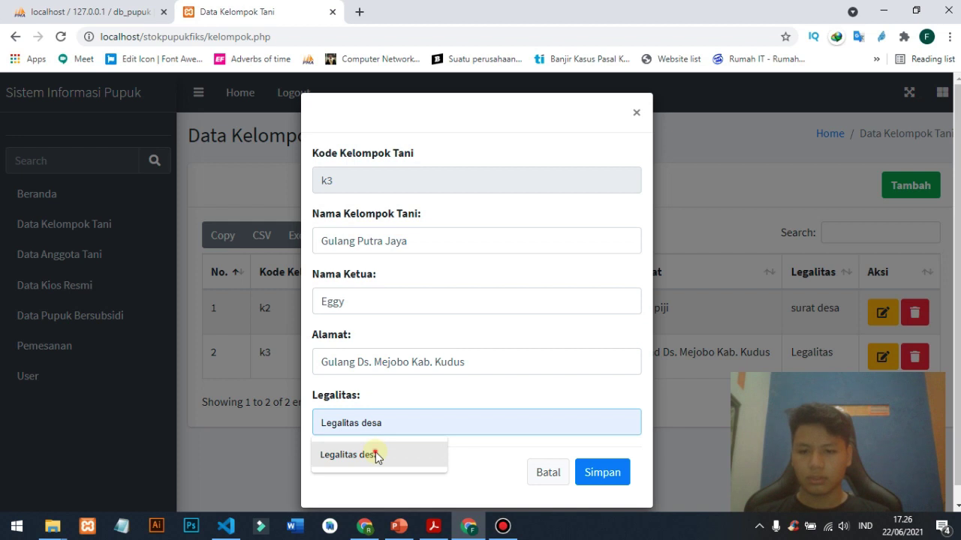
left_click(375, 454)
left_click_drag(367, 423, 396, 423)
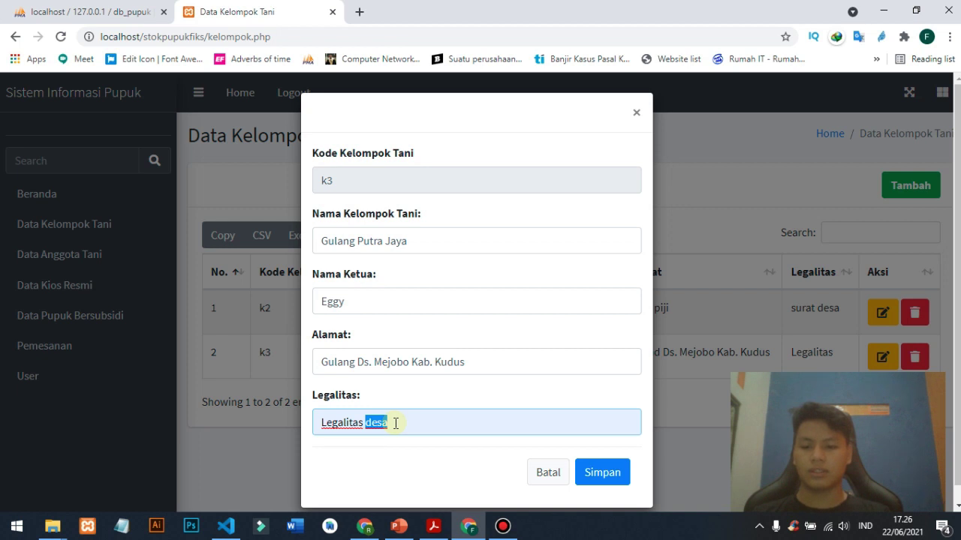
type("Hukum")
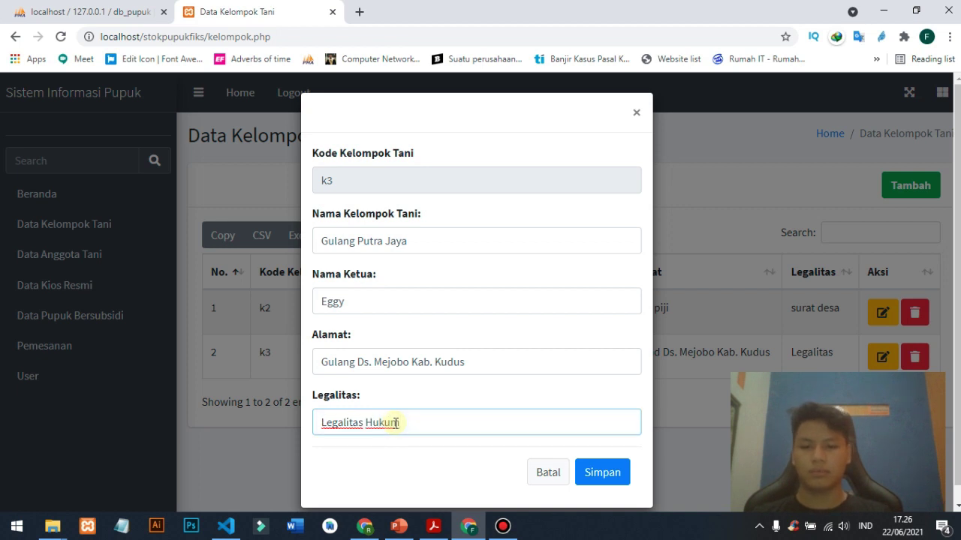
left_click(604, 472)
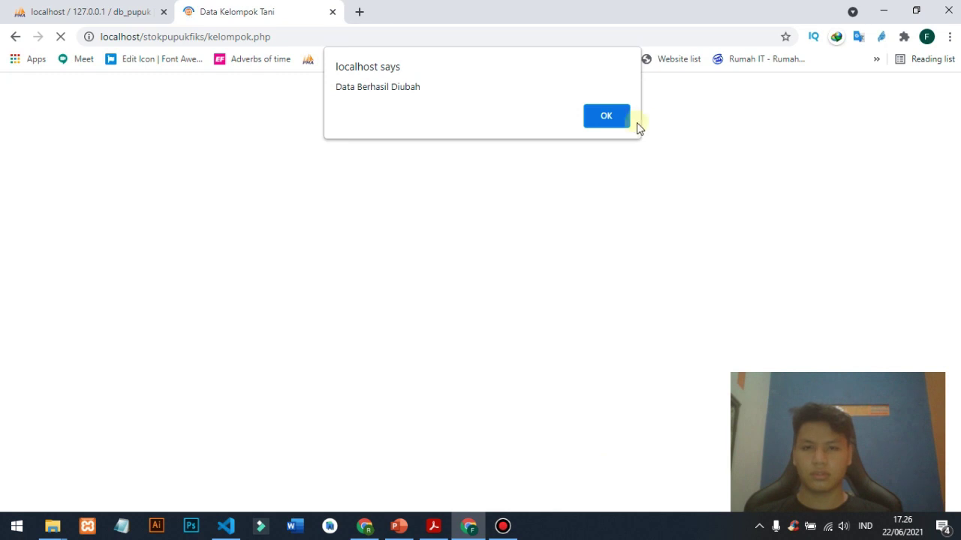
left_click(625, 114)
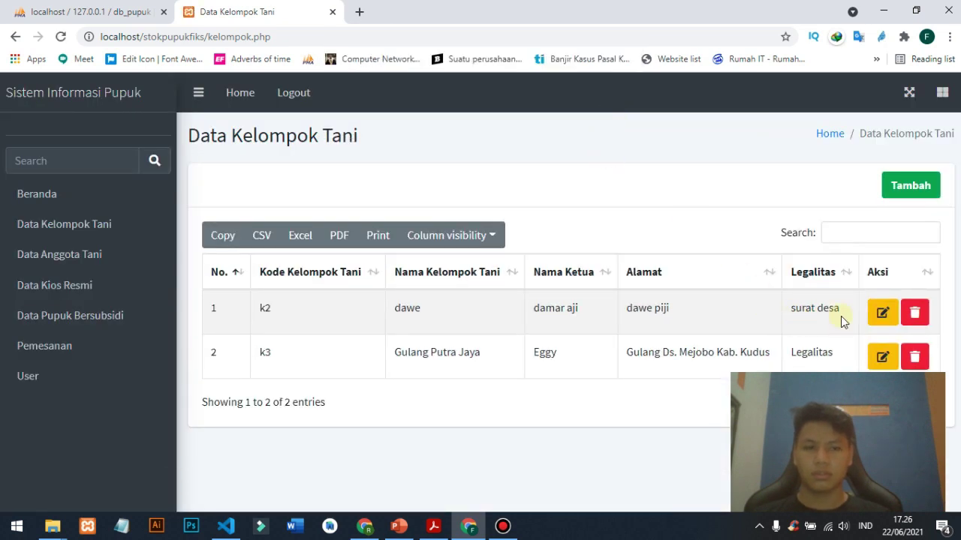
- Re-edit k3's legality to just 'Hukum', save it, and start deleting the group
left_click(881, 354)
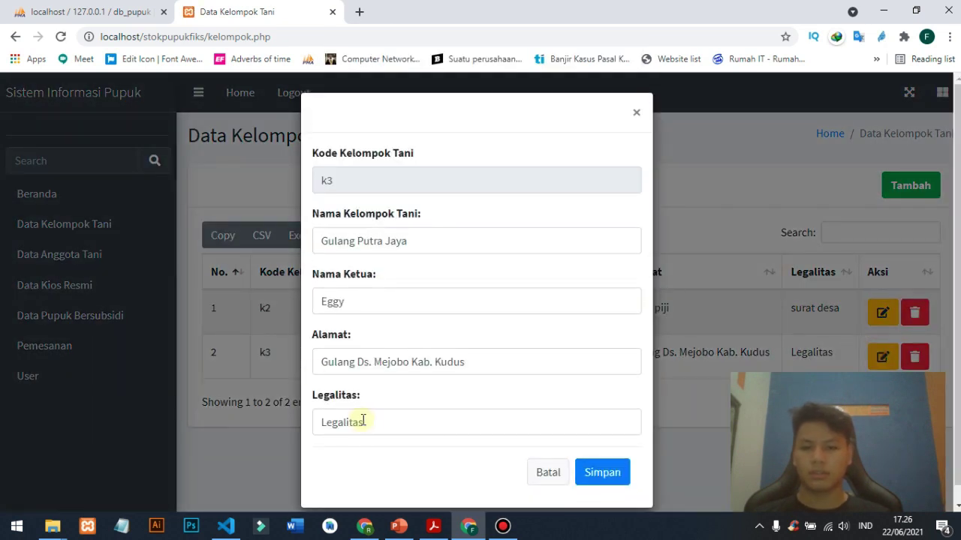
double_click(362, 421)
type("Hukum")
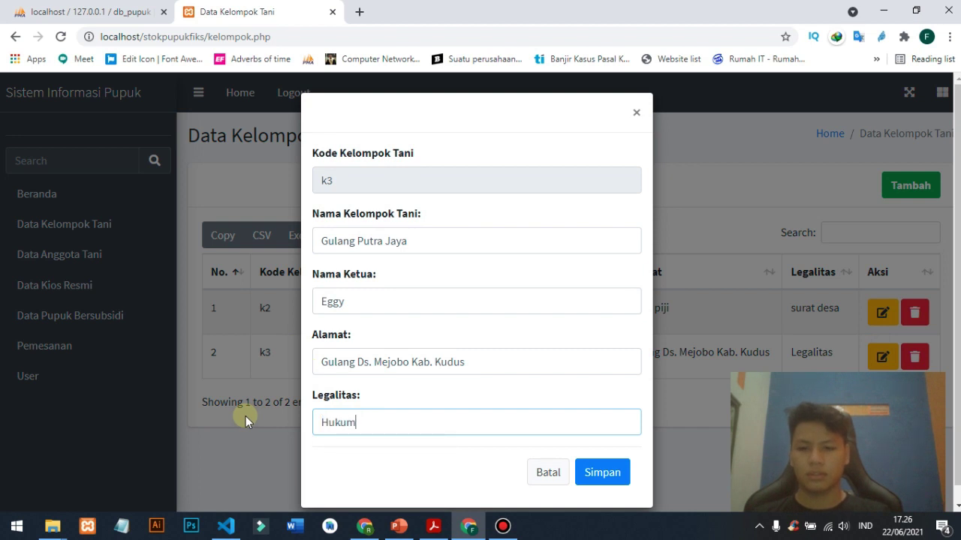
left_click(625, 473)
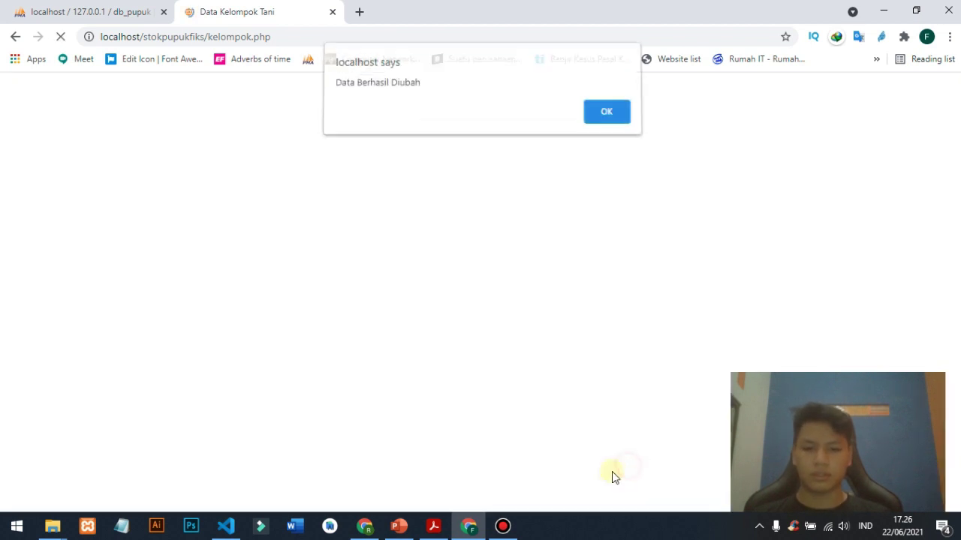
left_click(612, 117)
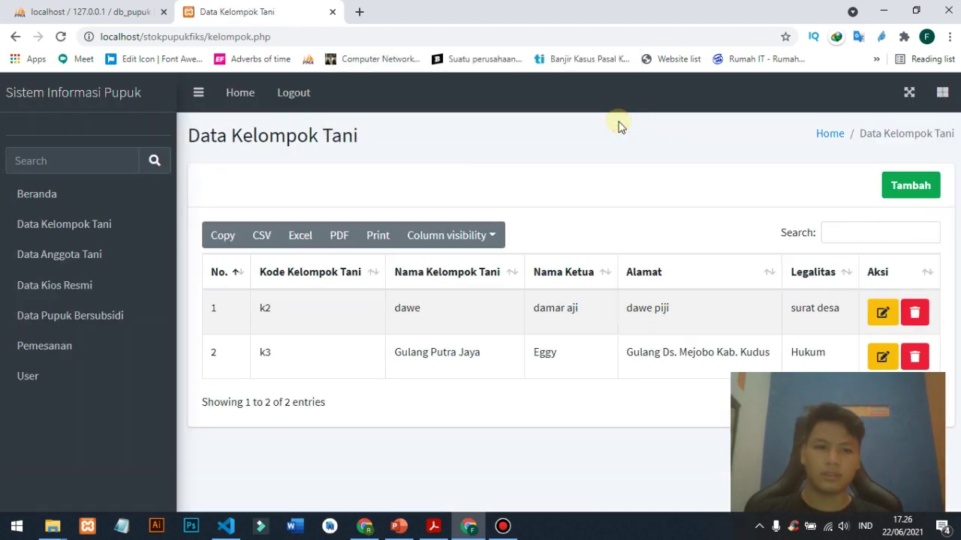
left_click(916, 353)
- Confirm deleting farmer group k3 and go to the Data Anggota Tani list
left_click(539, 116)
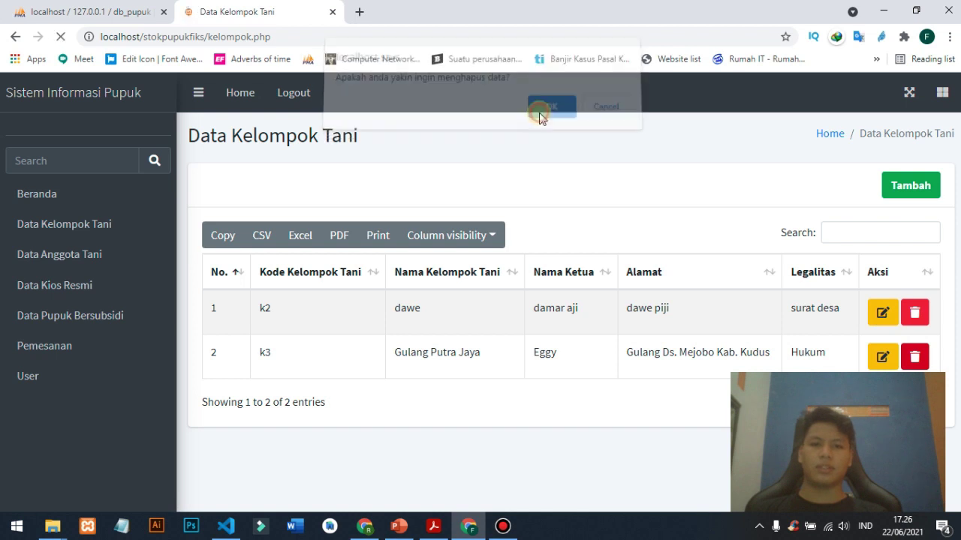
left_click(600, 121)
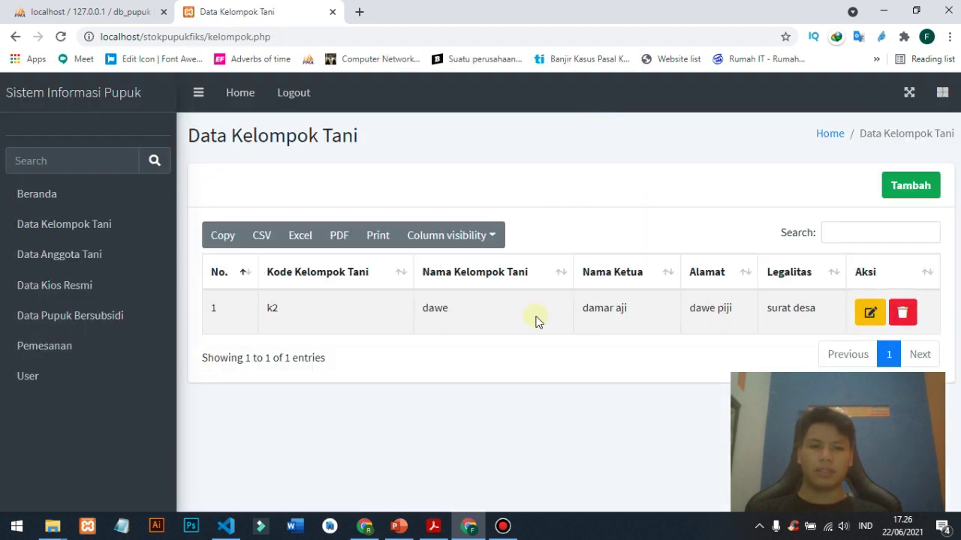
left_click(111, 258)
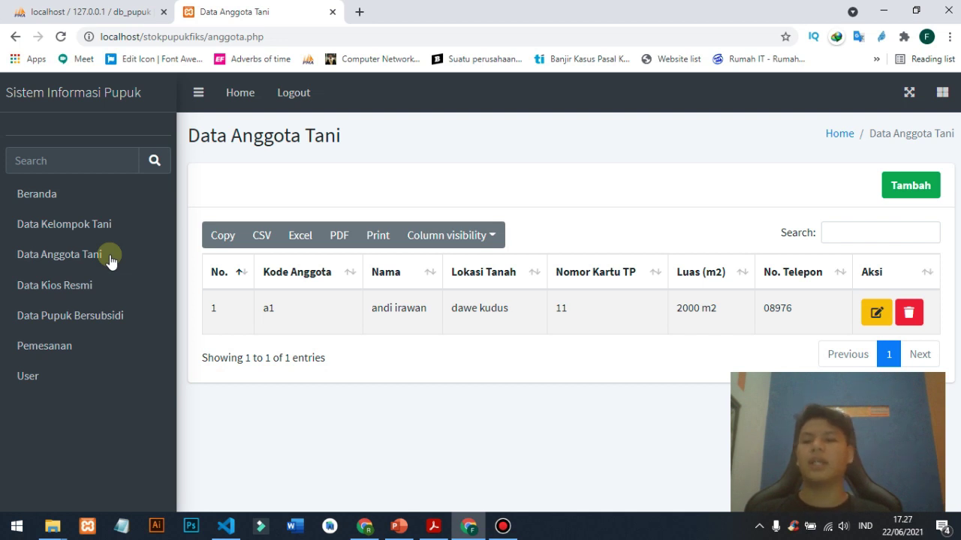
left_click(117, 222)
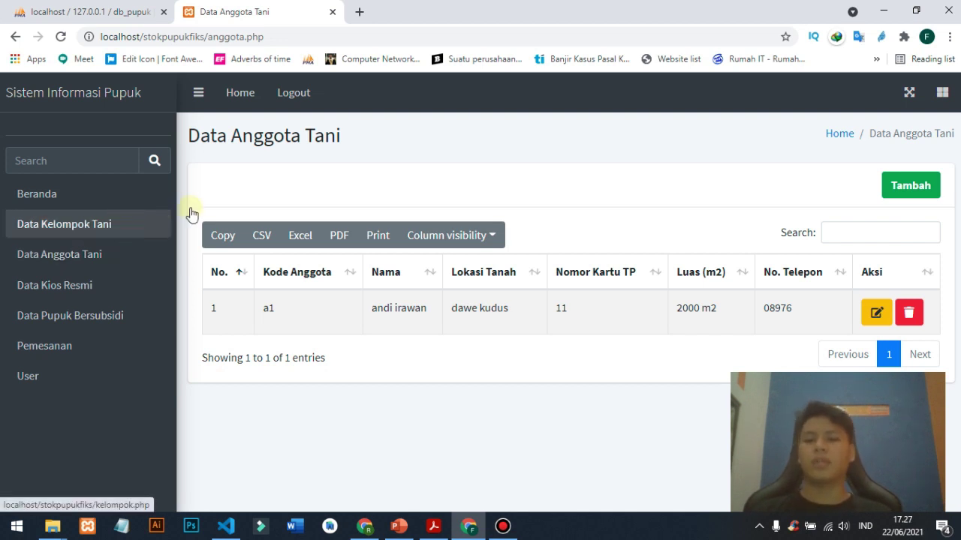
- Open and close member a1's edit form without saving, then open a blank member form
left_click(889, 310)
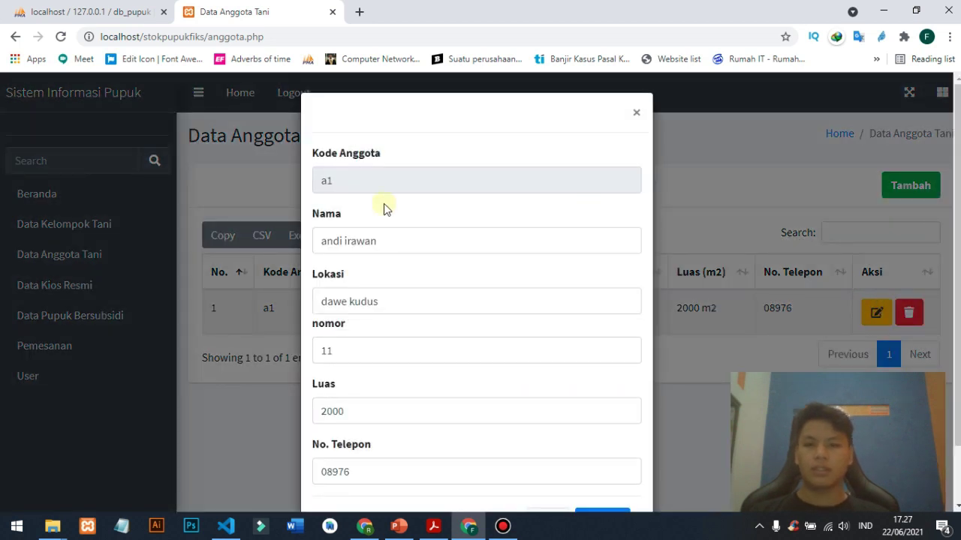
left_click(380, 234)
left_click(797, 203)
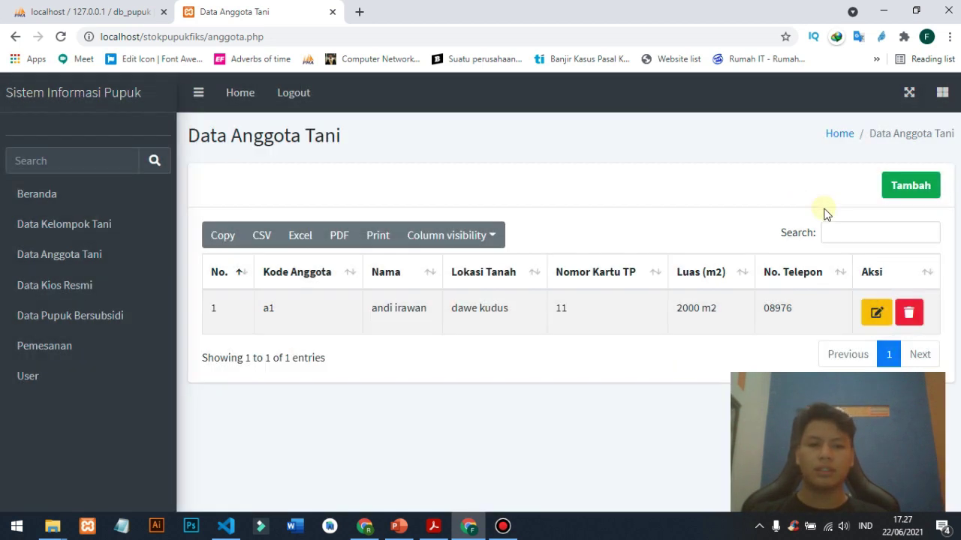
left_click(899, 189)
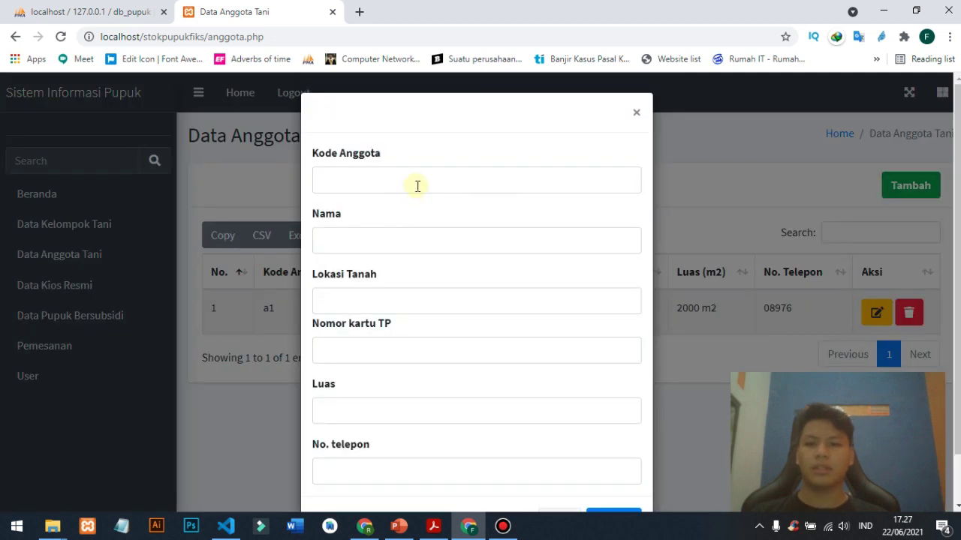
- Add member a2 with name, land location, card number, 500 m2 area and phone, then save
left_click(417, 187)
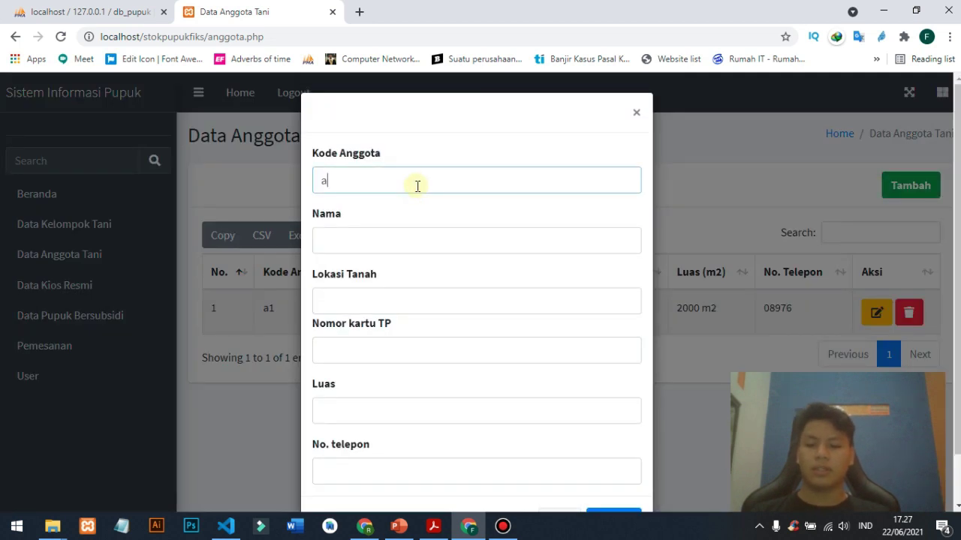
key("Tab")
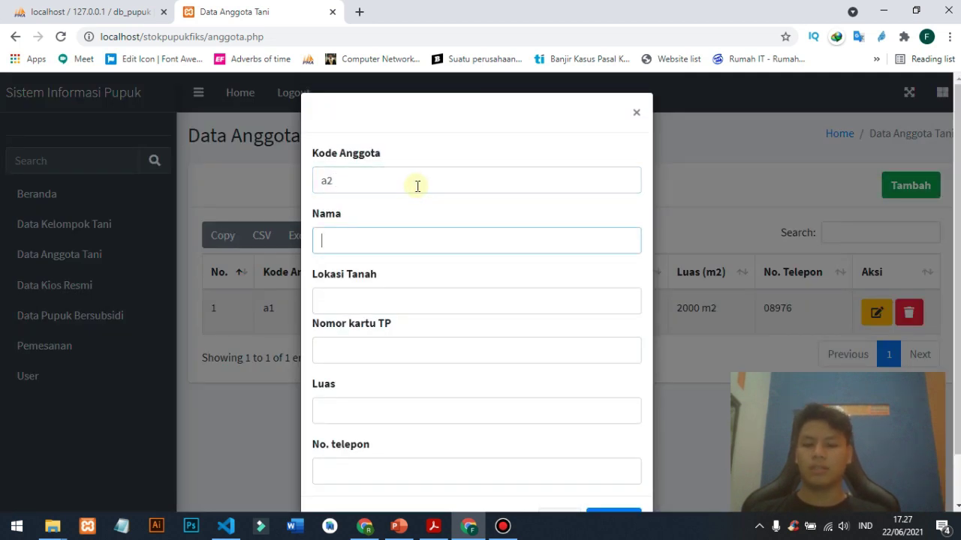
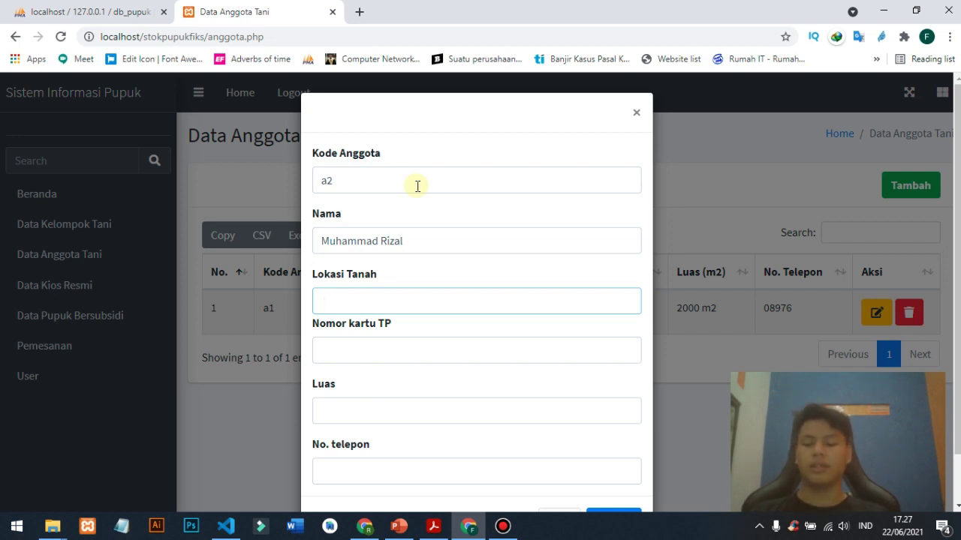
type("C")
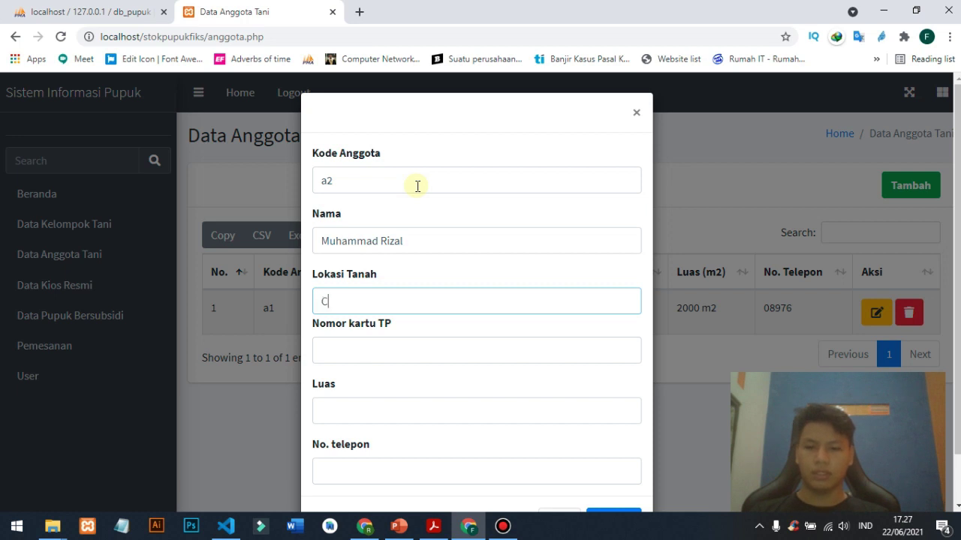
type("olo Dawe K")
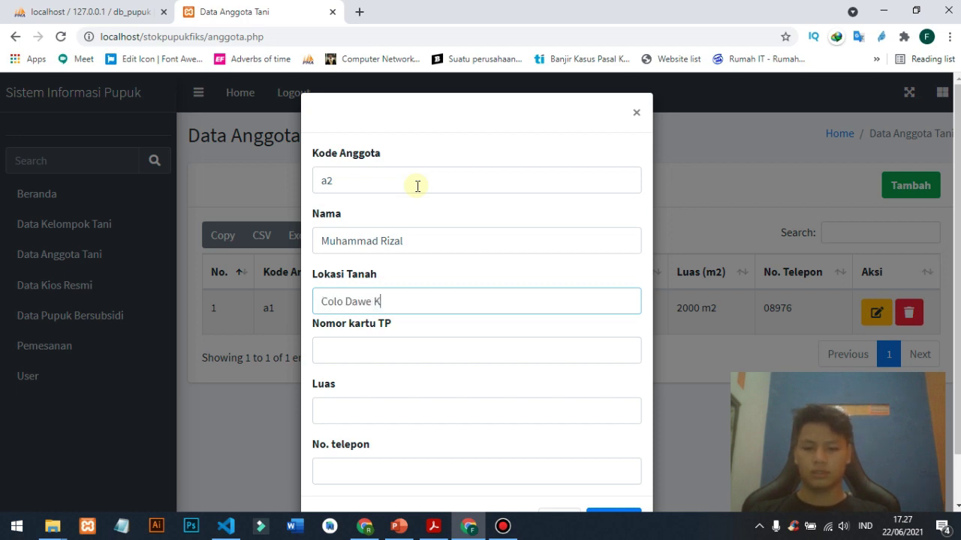
type("uuds")
key("Tab")
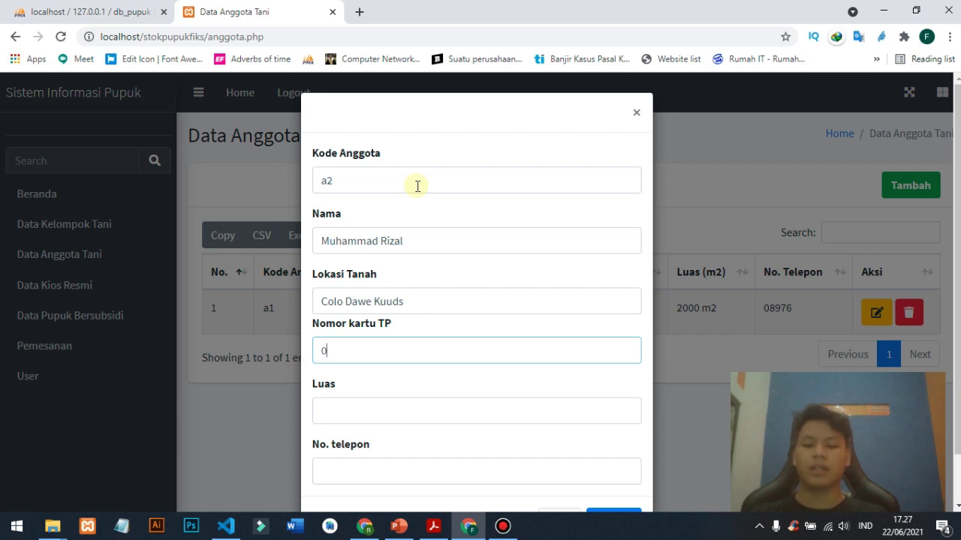
type("8297437")
left_click(358, 418)
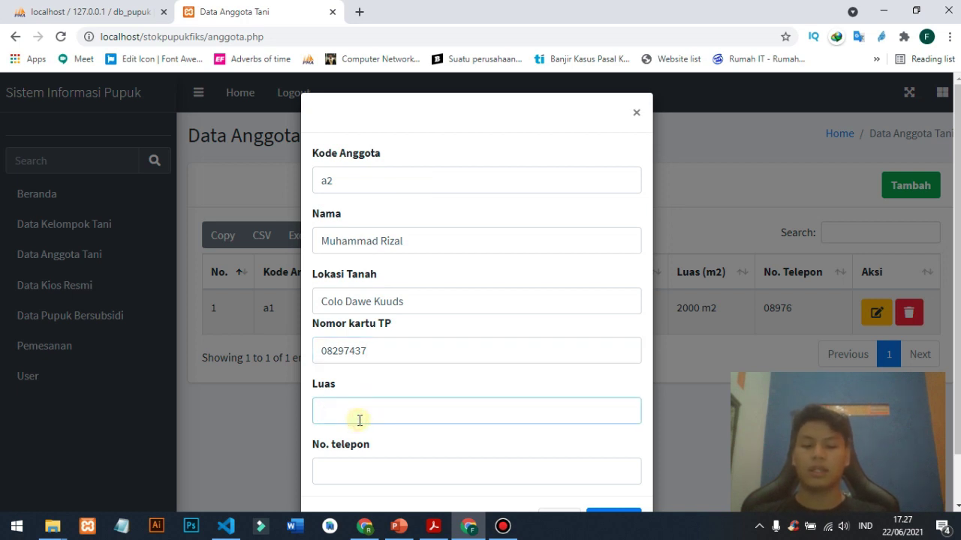
left_click(356, 467)
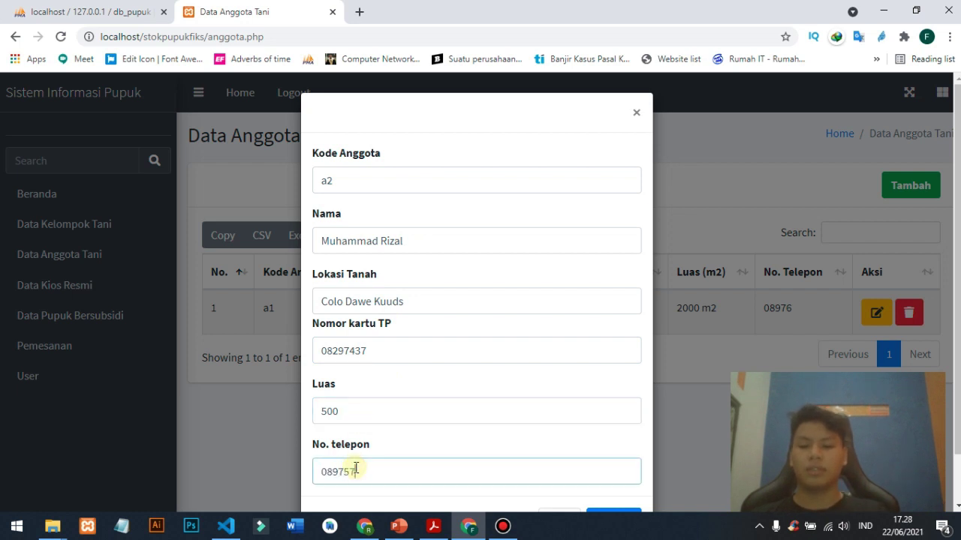
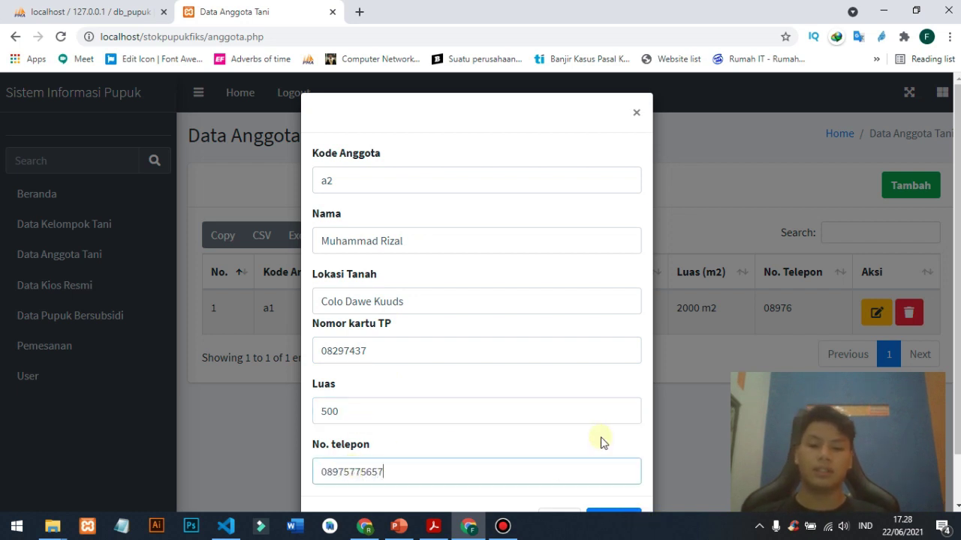
scroll(601, 443, "down", 1)
left_click(606, 474)
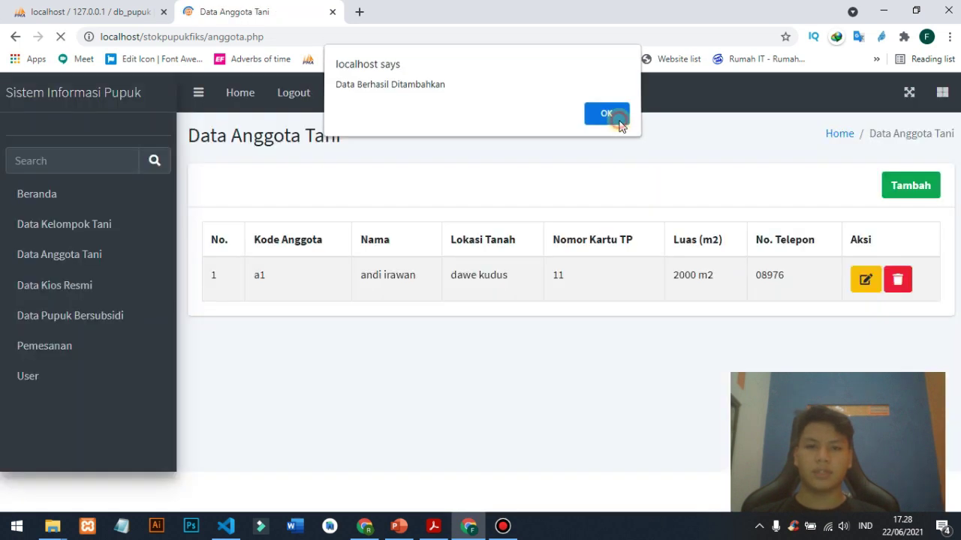
left_click(619, 120)
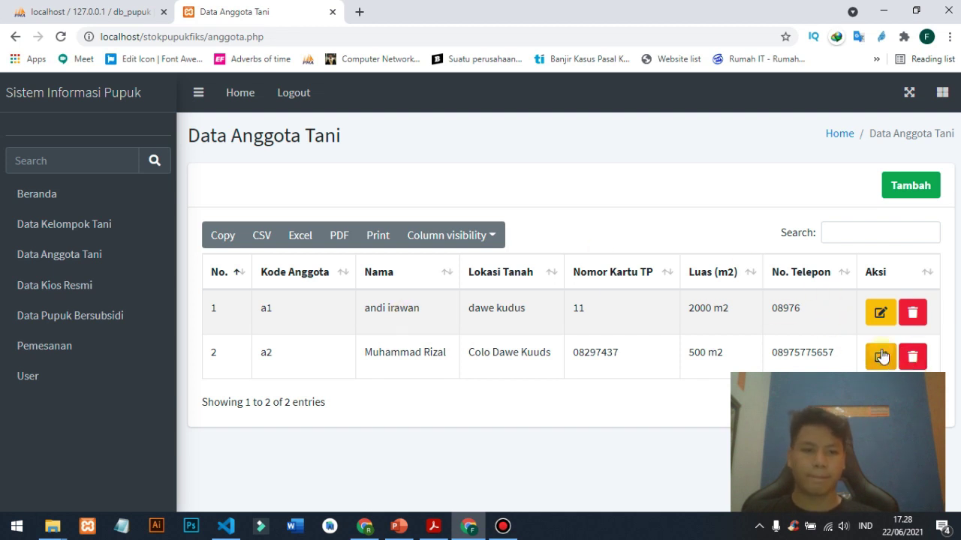
- Extend member a2's name with the surname and update the land location
left_click(881, 355)
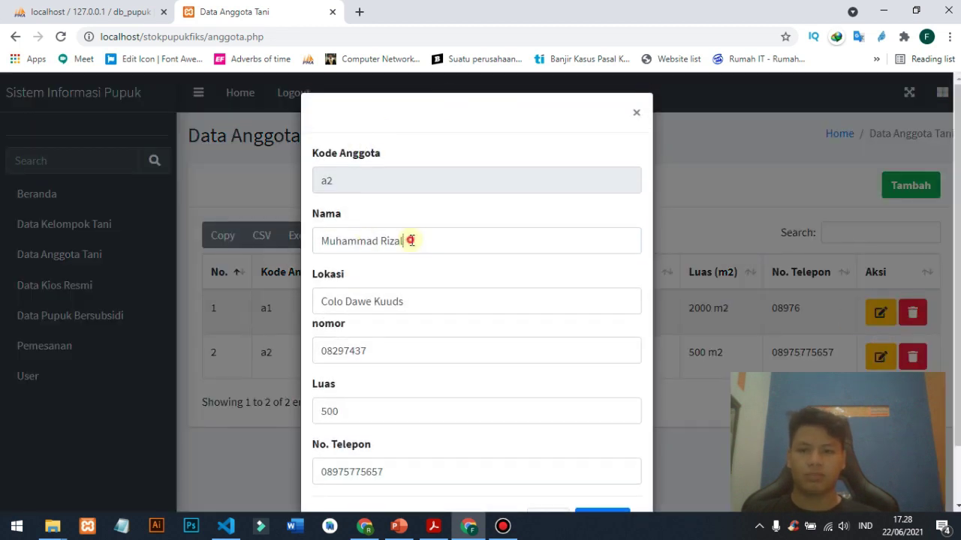
left_click(411, 240)
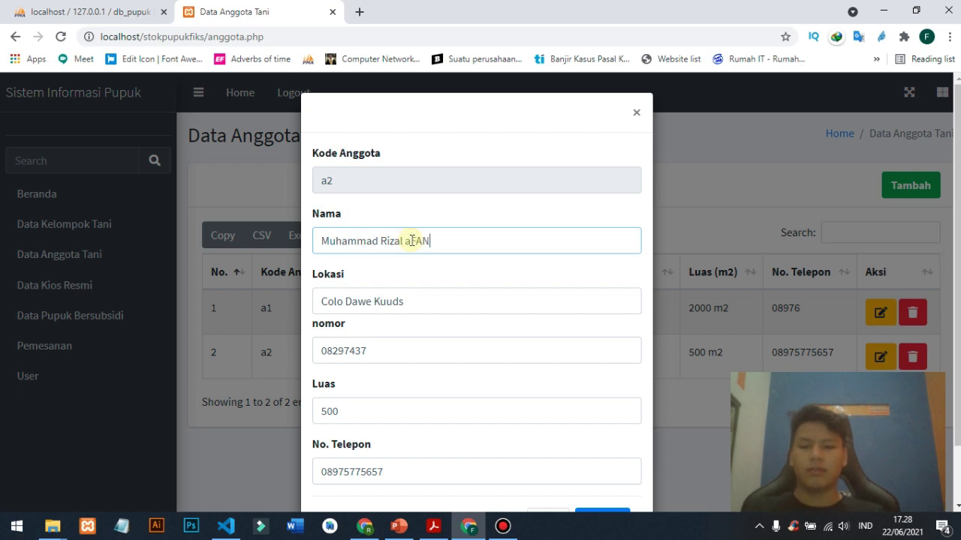
key("shift+Left")
key("shift+Left")
key("shift+Left")
key("shift+Left")
key("shift+Left")
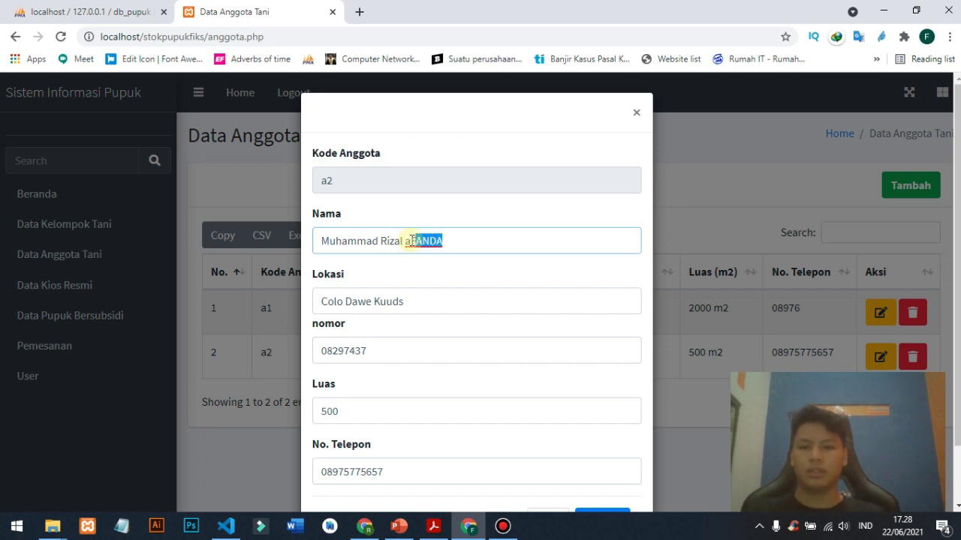
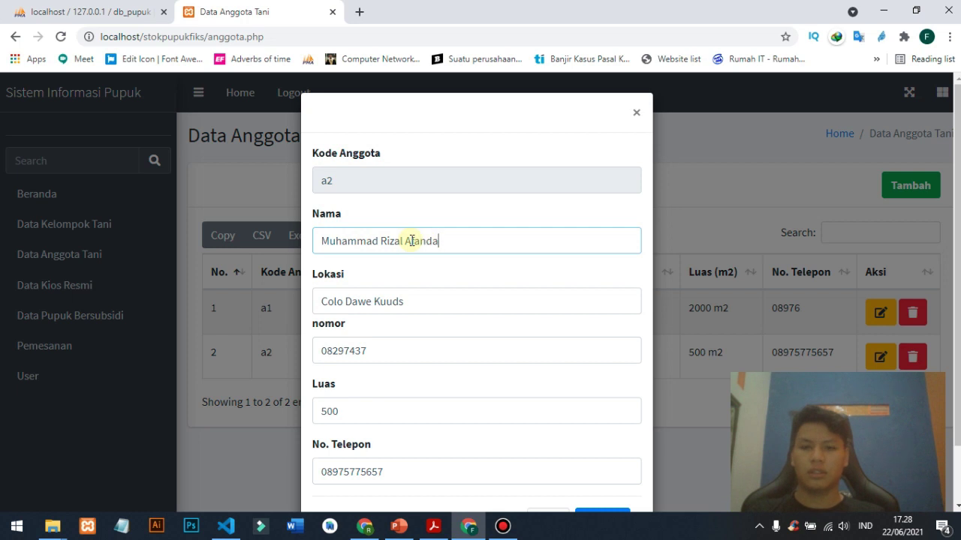
key("Tab")
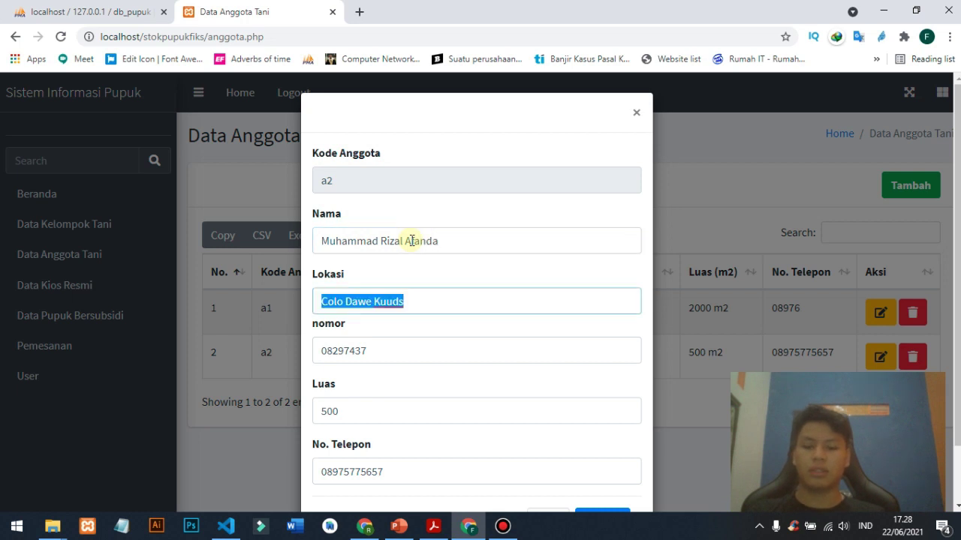
type("Dawe Kudus")
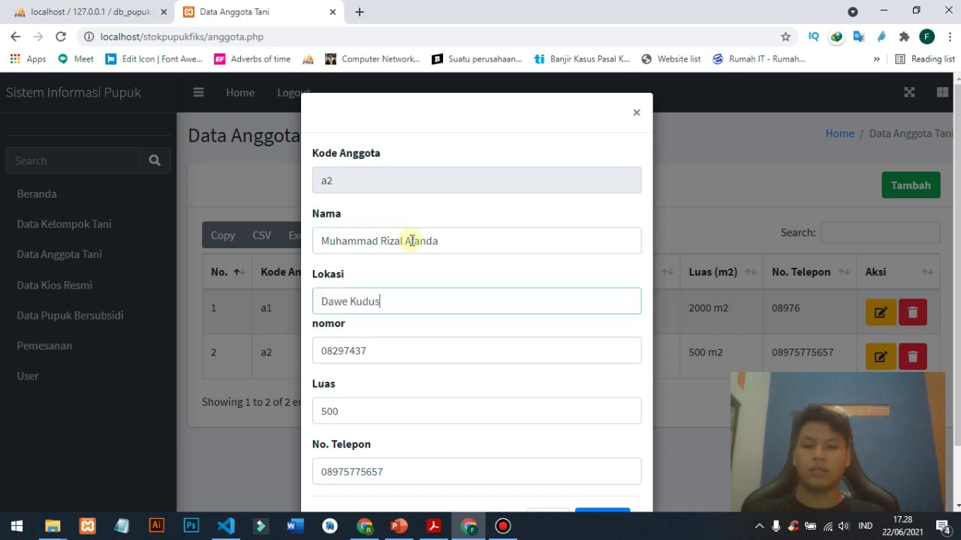
- Change a2's card number, land area to 1000 m2 and phone number, then save
key("Tab")
type("000001")
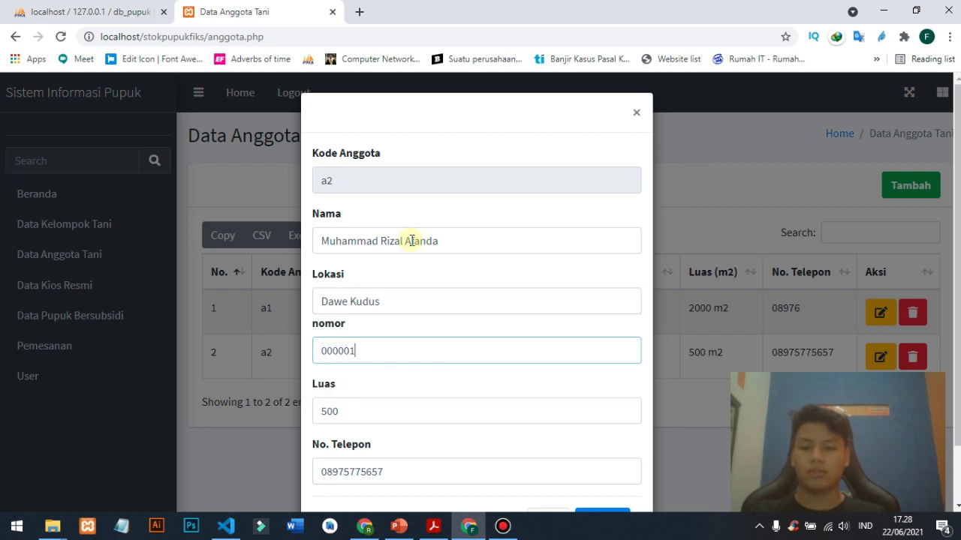
key("Tab")
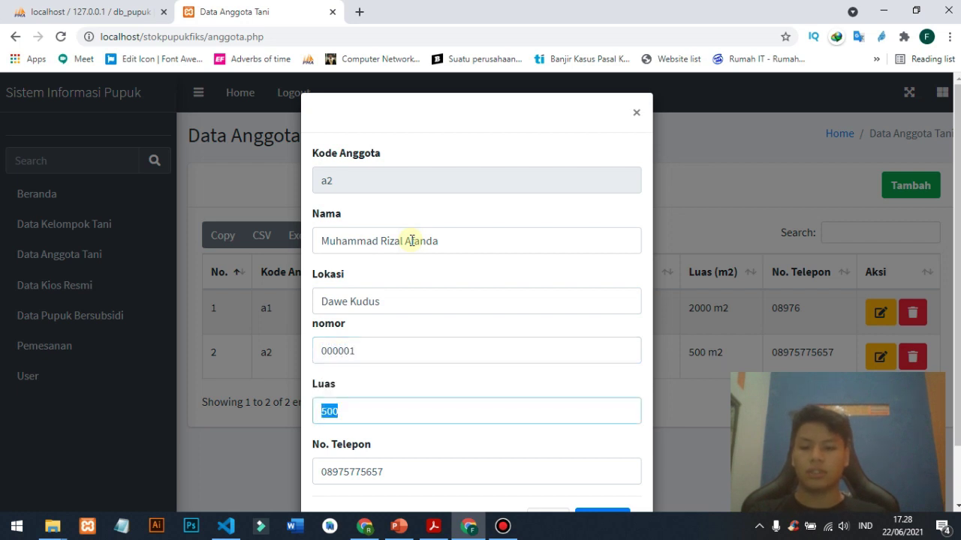
type("1000")
key("Tab")
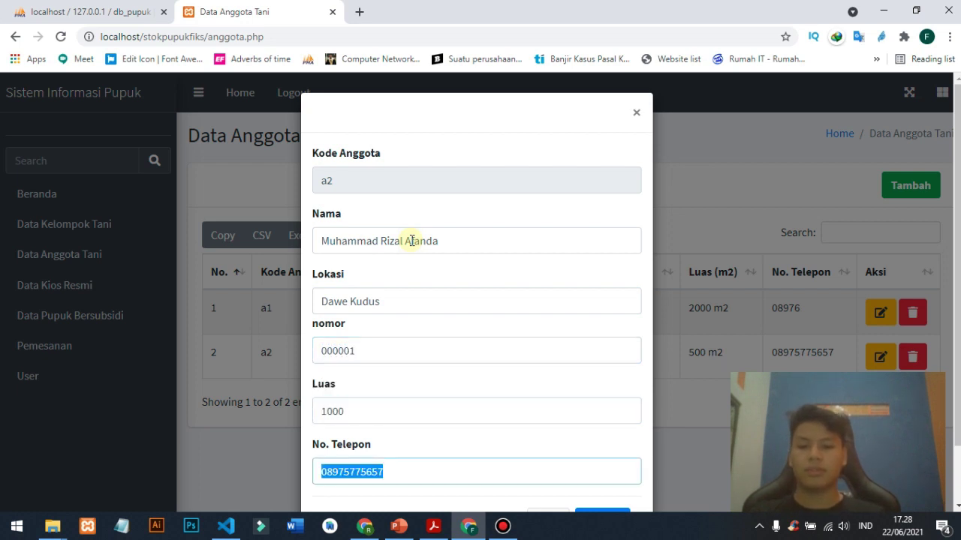
type("08482")
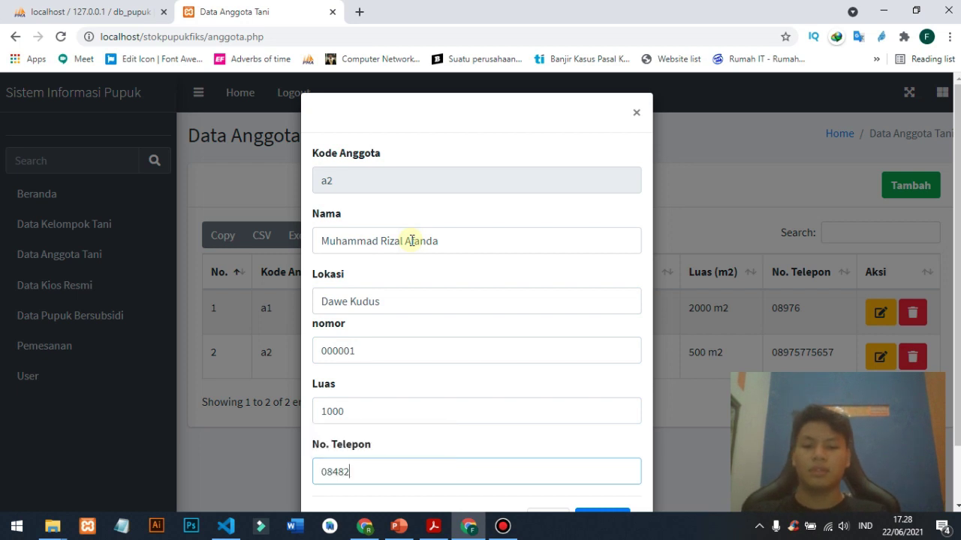
type("98")
scroll(592, 259, "down", 2)
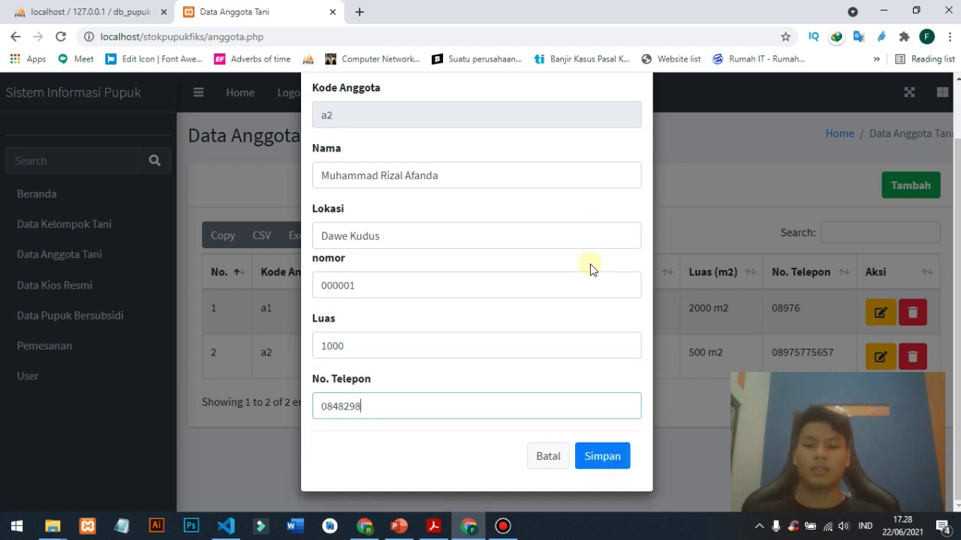
left_click(597, 453)
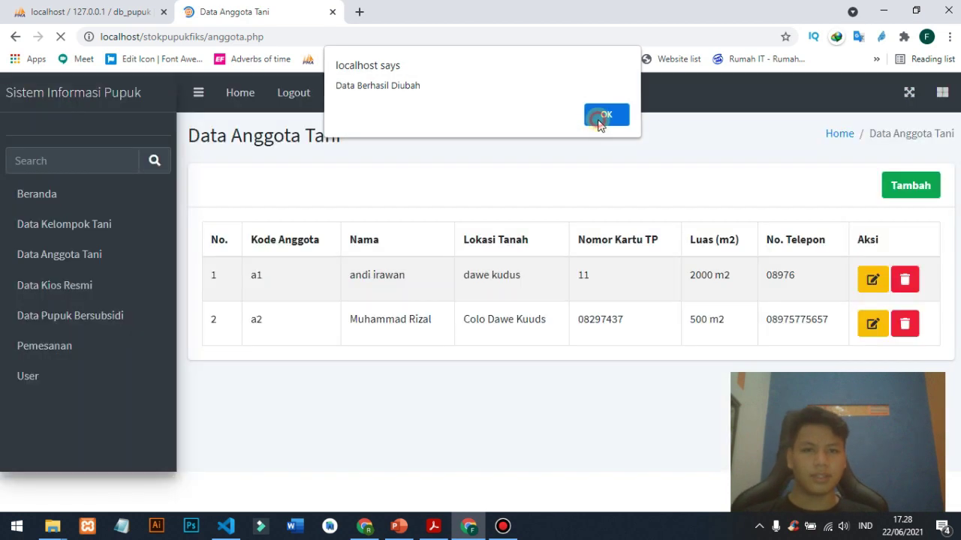
left_click(605, 119)
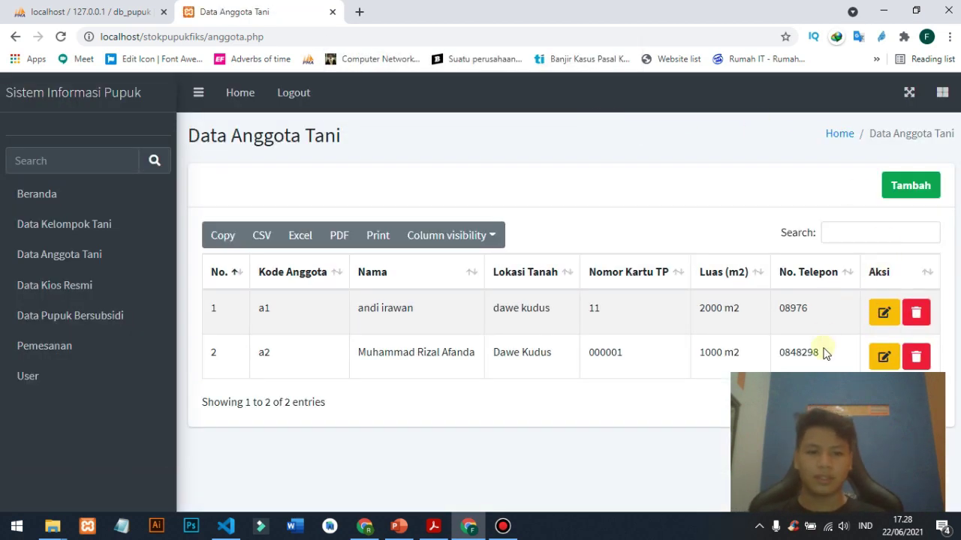
left_click_drag(825, 353, 393, 343)
- Delete member a2, then go to Data Kios Resmi and start a new kiosk
left_click(397, 345)
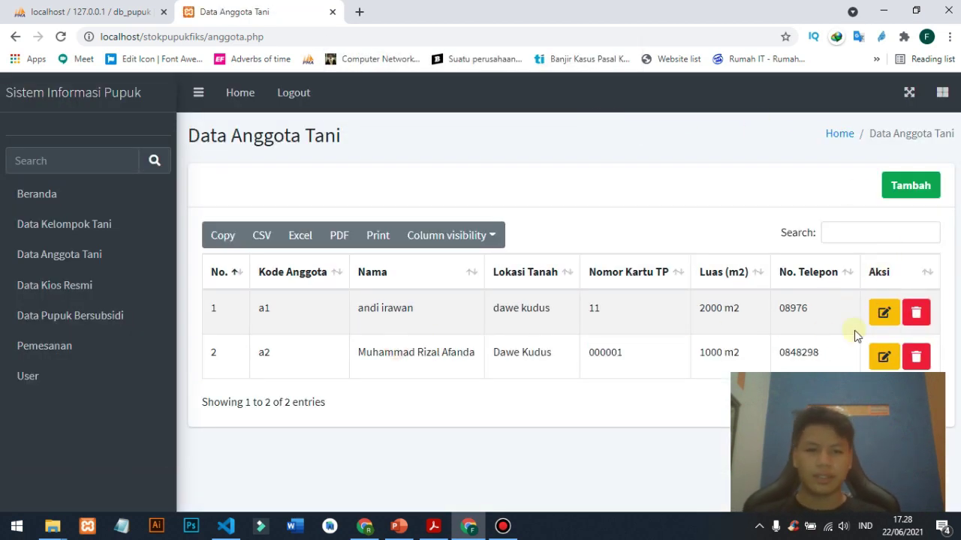
left_click(917, 358)
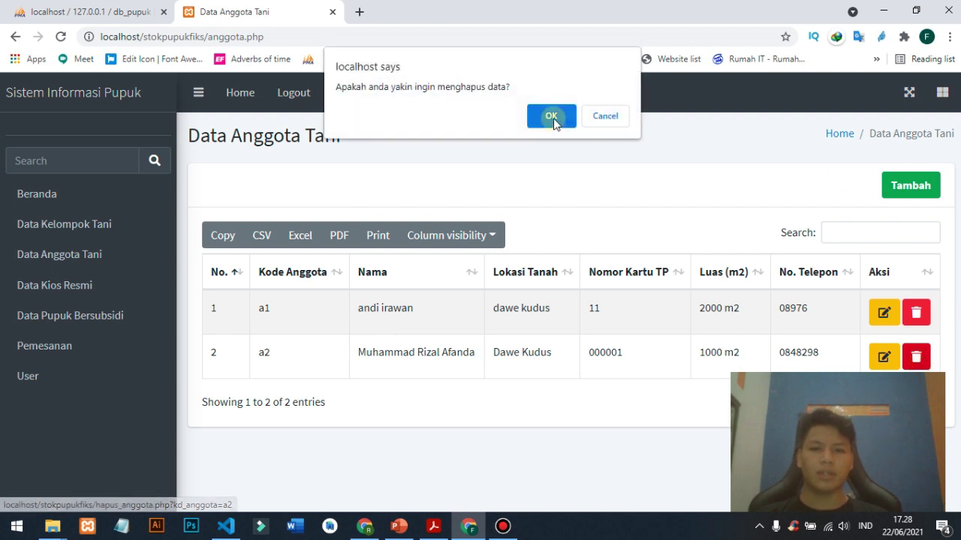
left_click(551, 118)
left_click(601, 115)
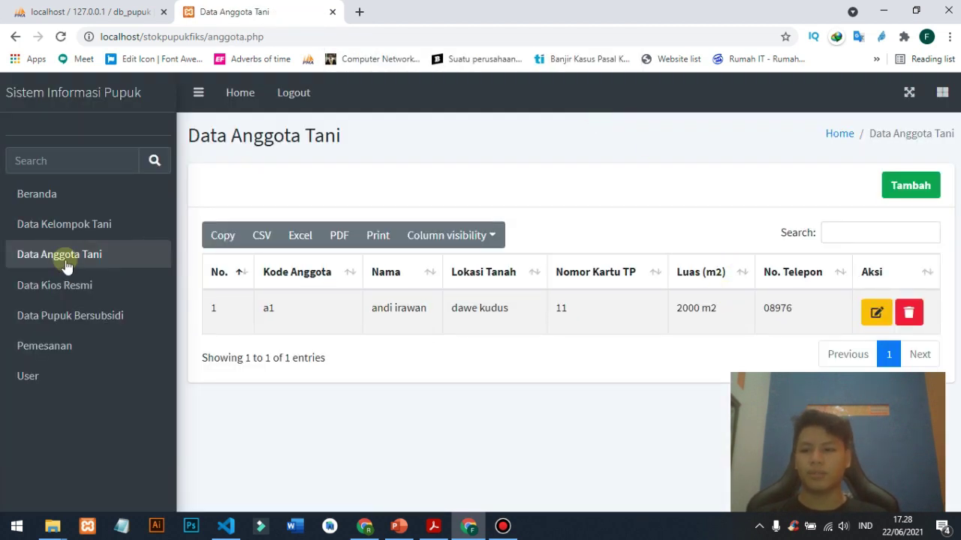
left_click(82, 287)
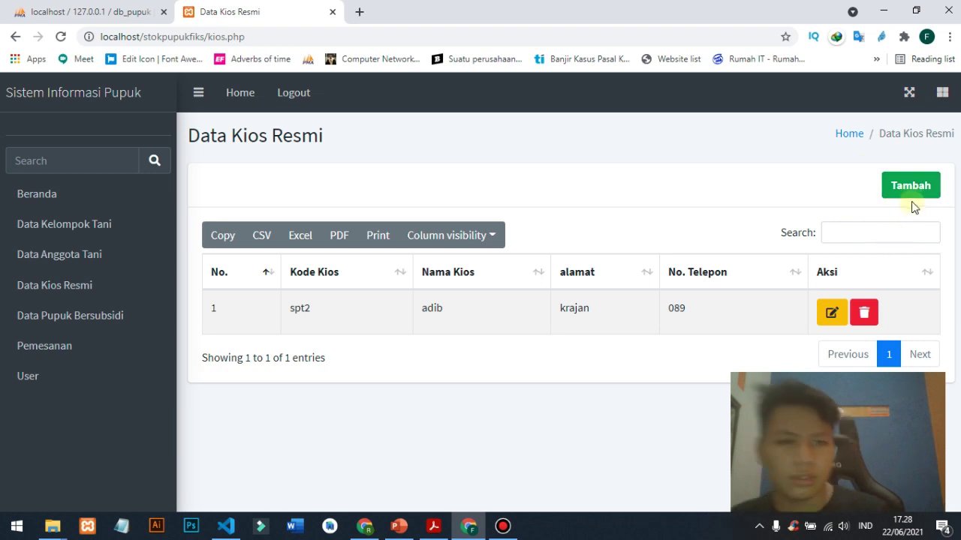
left_click(901, 187)
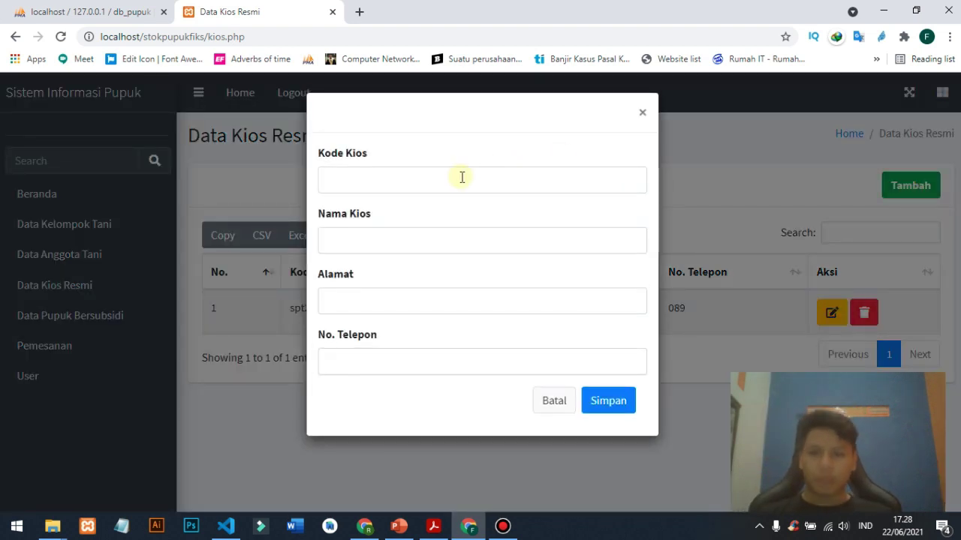
- Enter kiosk K1 'Makmur Jaya' at Bae Krajan with its phone number and save
left_click(461, 178)
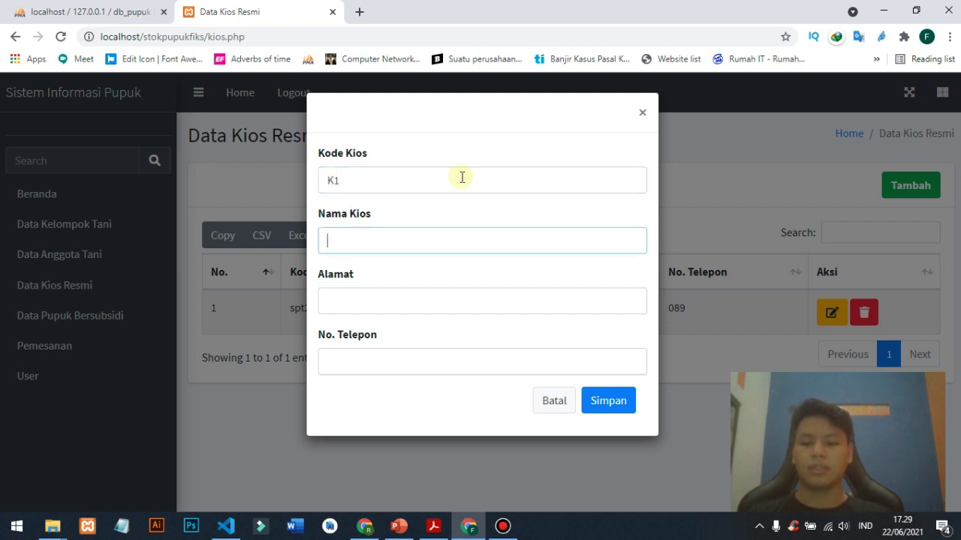
type("Makmur")
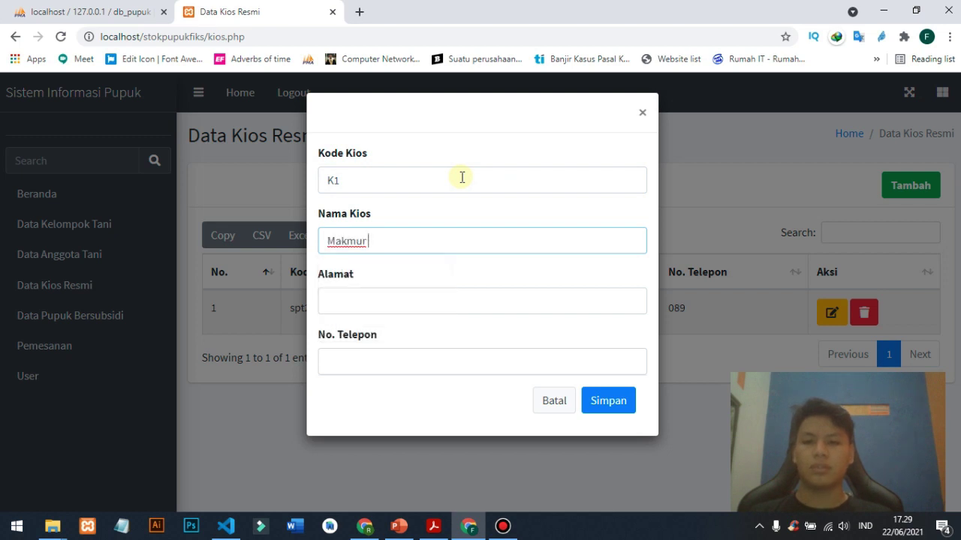
type(" Jaya")
key("Tab")
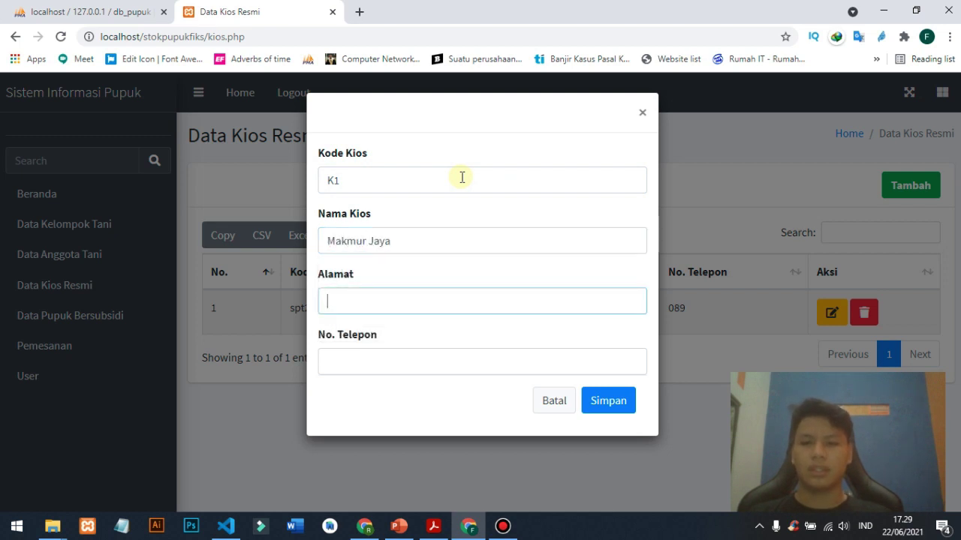
type("ae")
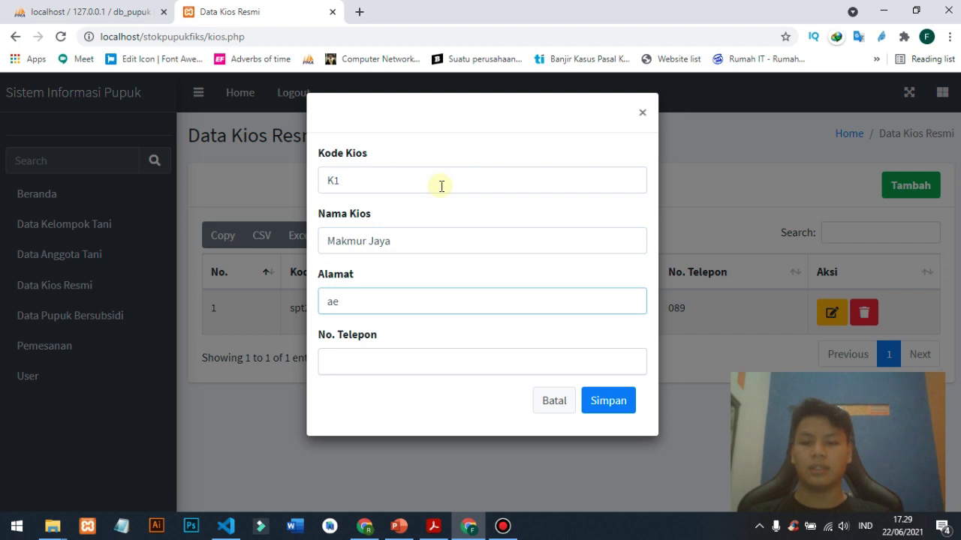
key("BackSpace")
key("BackSpace")
type("Bae Krajan")
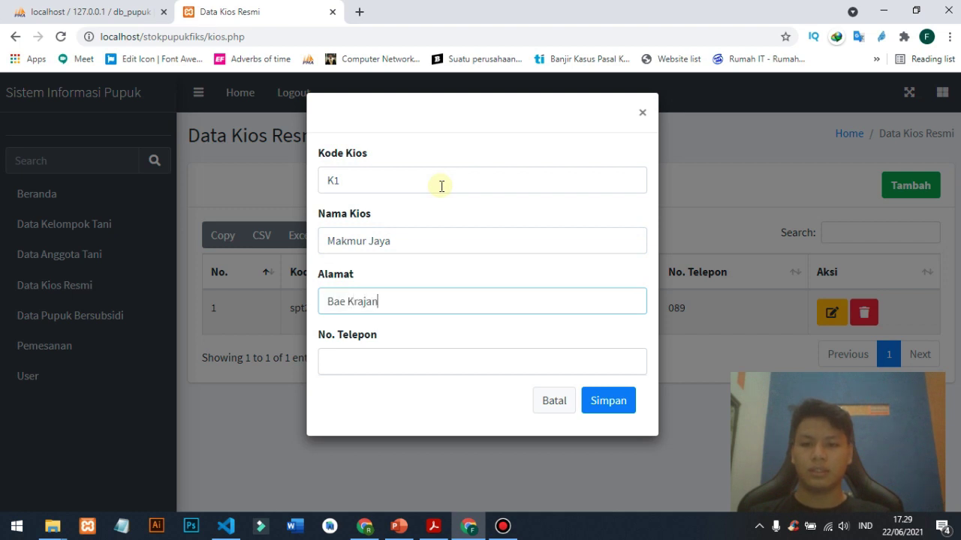
key("Tab")
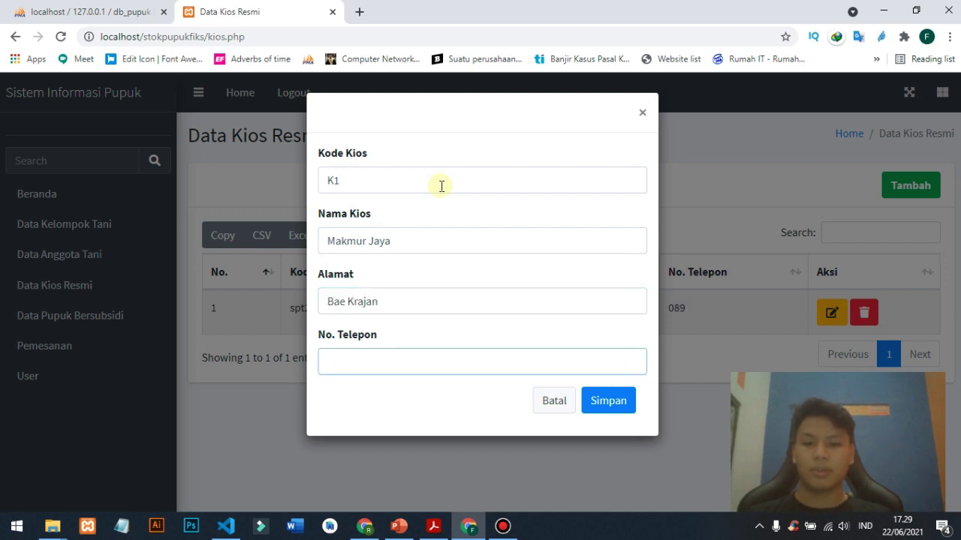
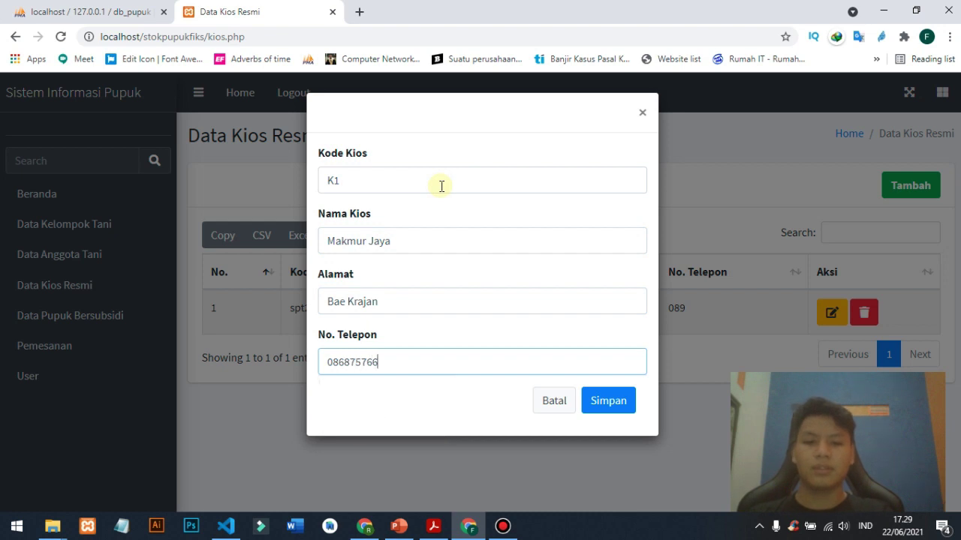
left_click(622, 410)
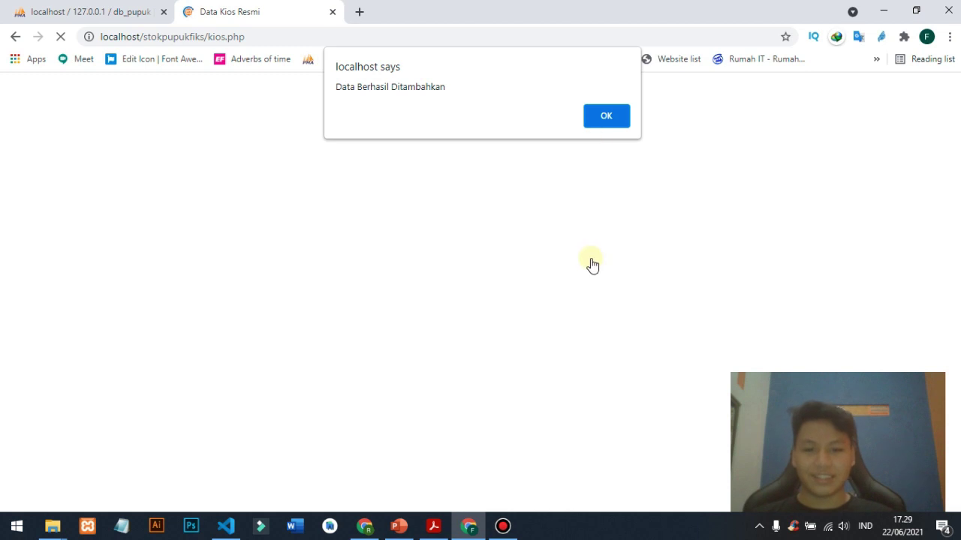
- Dismiss the added-record alert and delete kiosk spt2
left_click(500, 527)
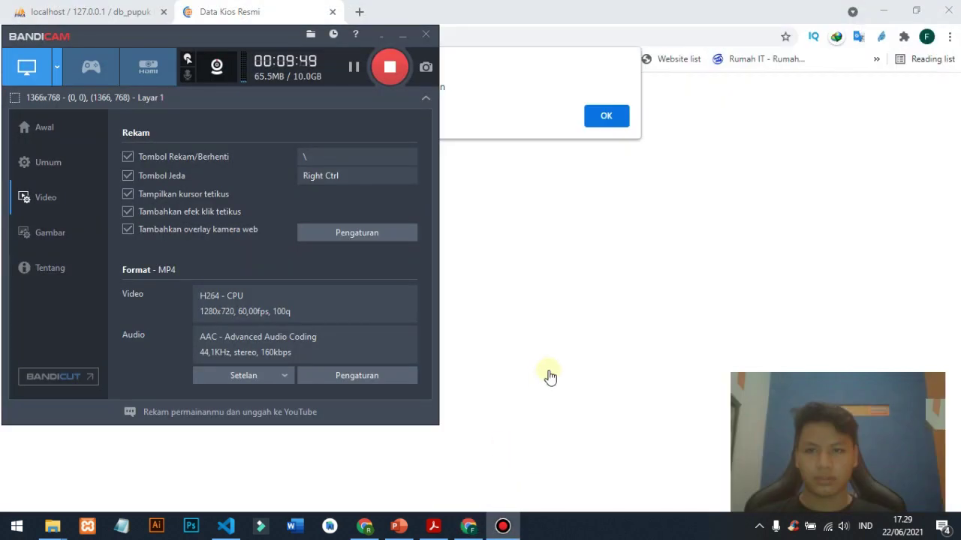
left_click(550, 376)
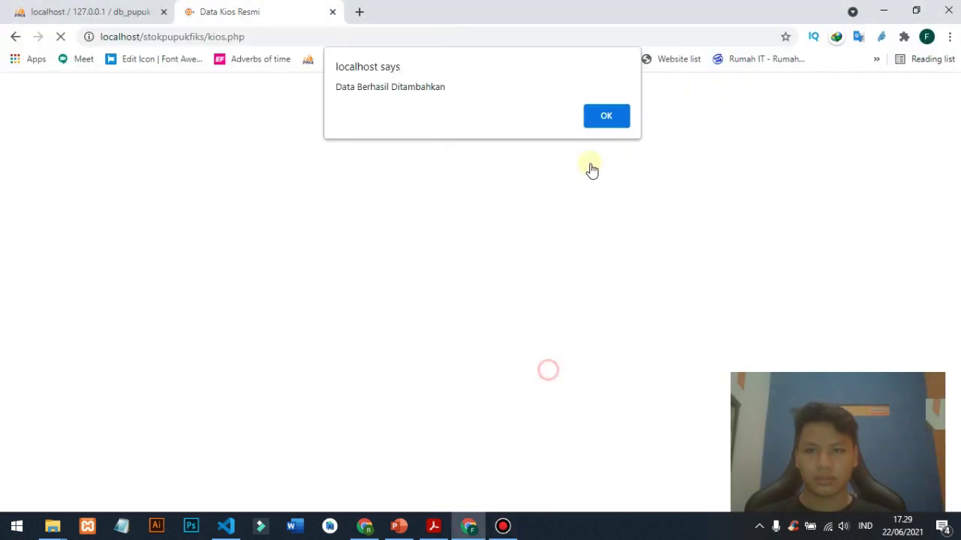
left_click(604, 119)
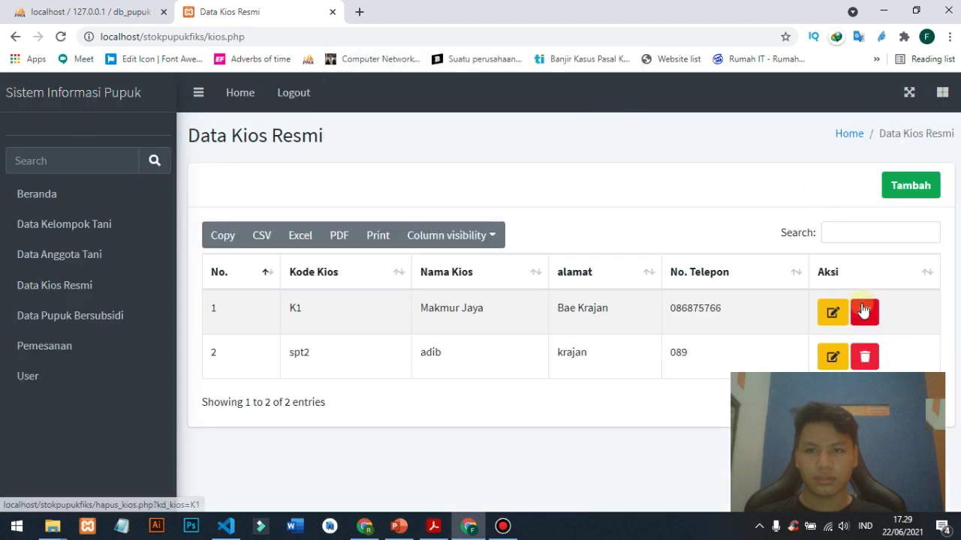
left_click(865, 357)
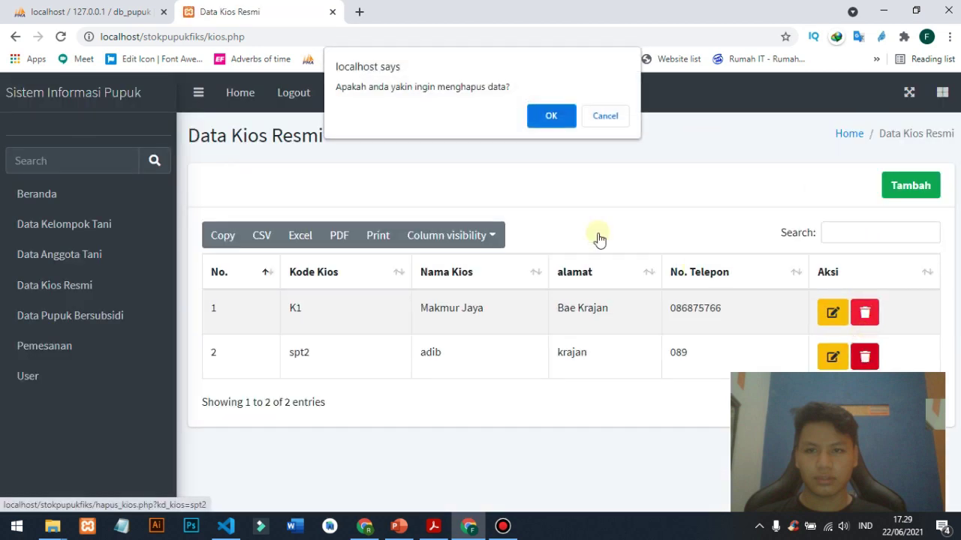
left_click(545, 116)
left_click(597, 118)
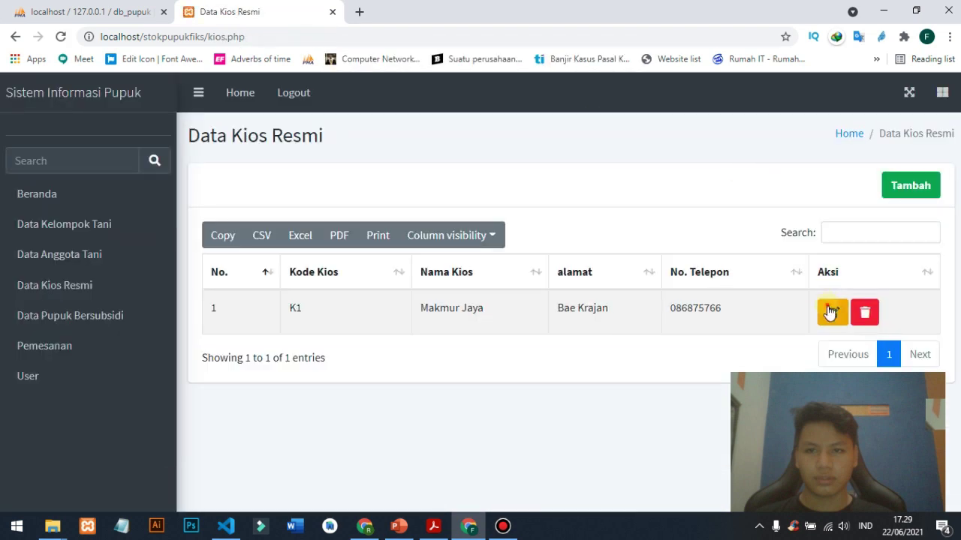
- Open kiosk K1's edit form, find the code read-only, and close without saving
left_click(830, 313)
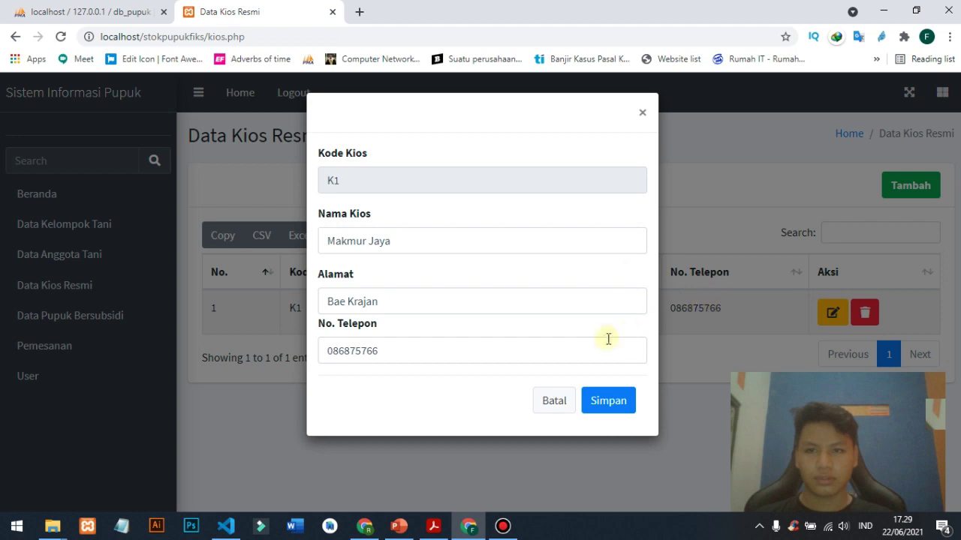
left_click(497, 531)
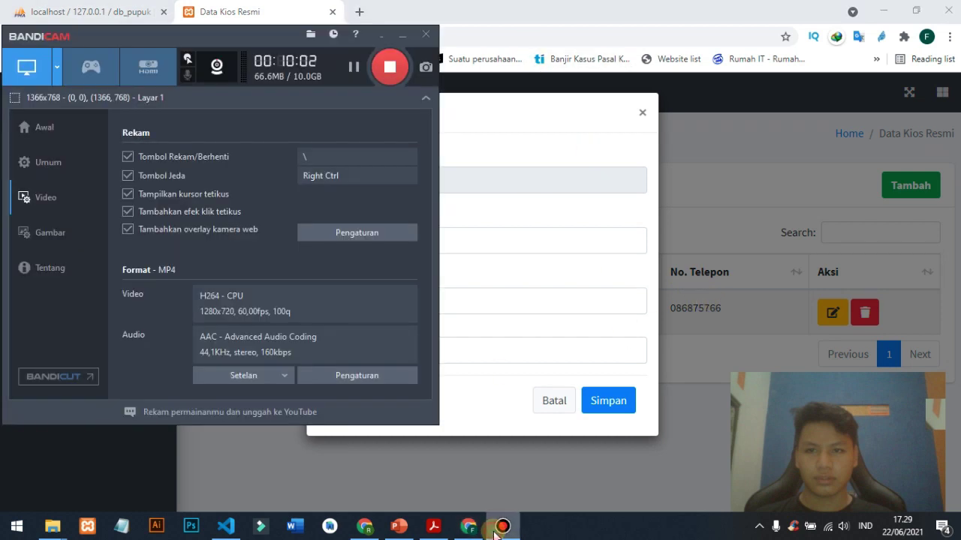
left_click(496, 531)
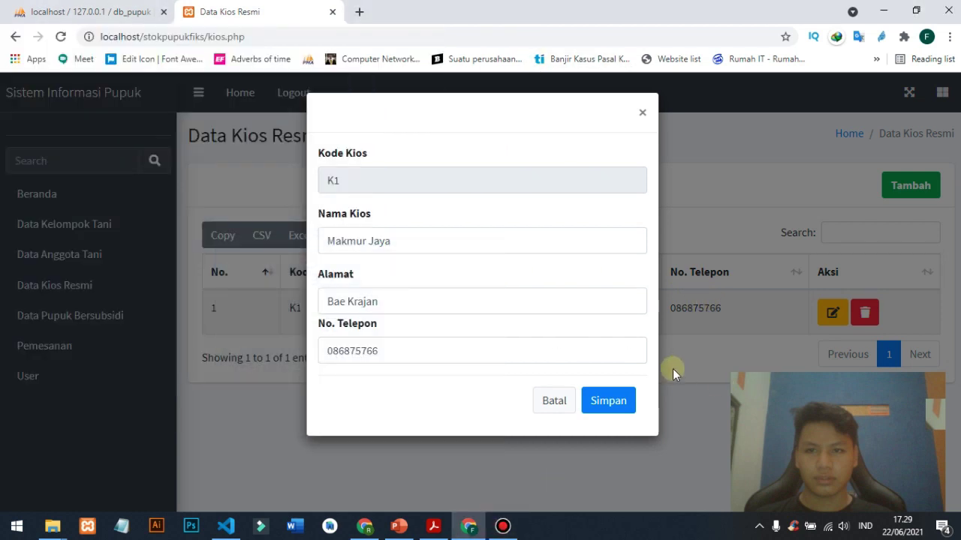
left_click(464, 178)
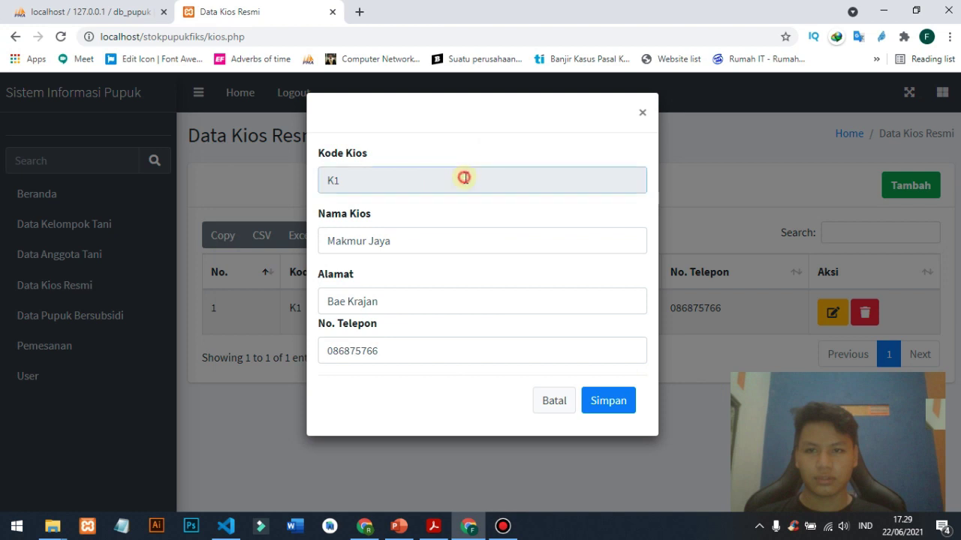
left_click(562, 400)
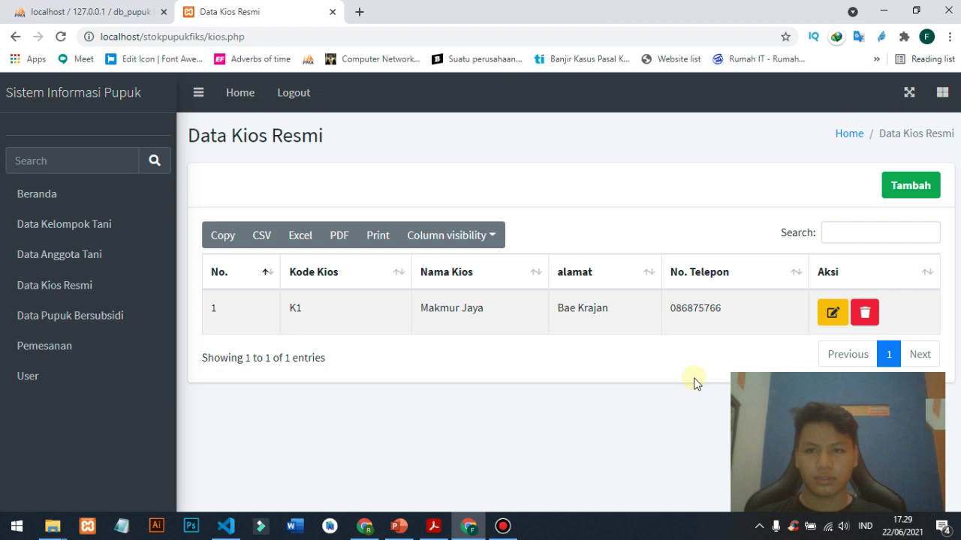
left_click(503, 525)
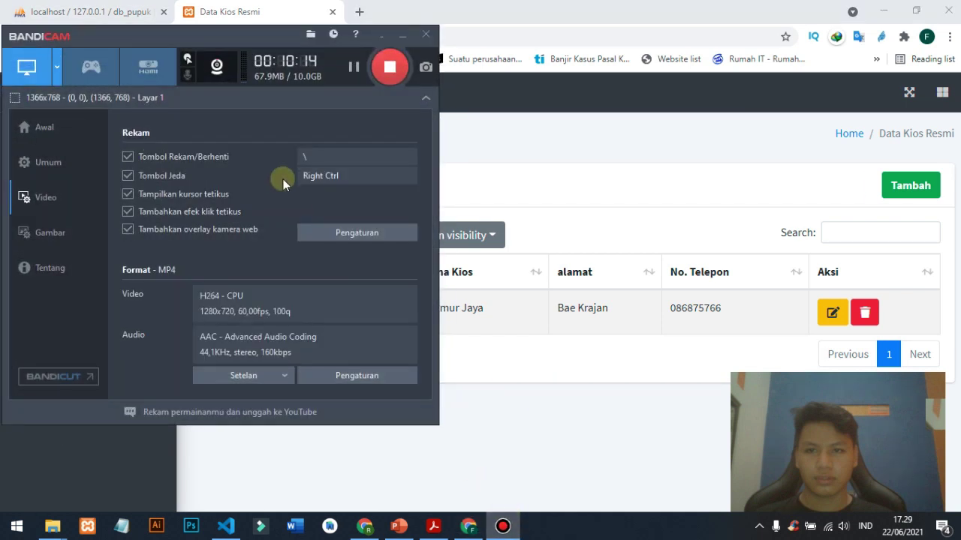
left_click(531, 439)
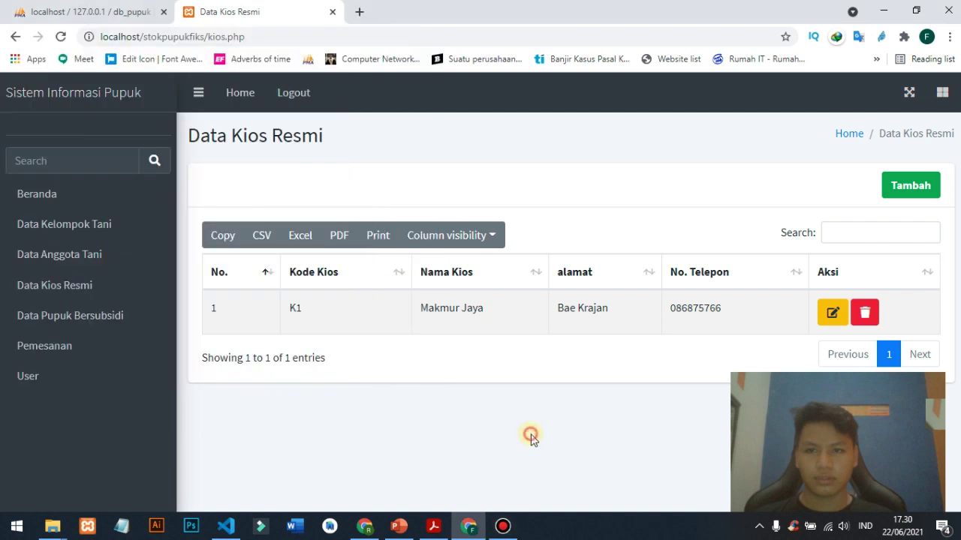
- Edit kiosk K1 to Makmur Jaya Sentosa at Bae Krajan Kudus with a new phone number, and save
left_click(831, 310)
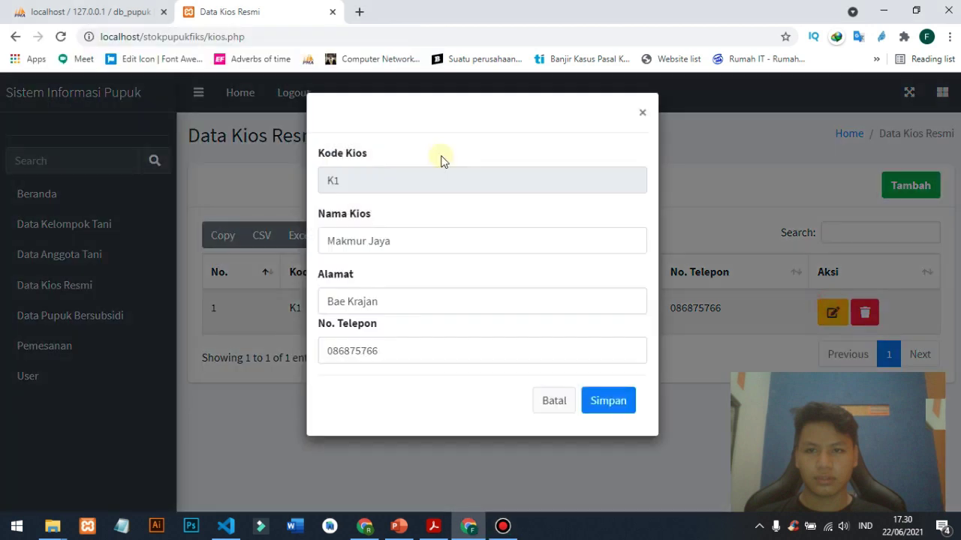
left_click(414, 250)
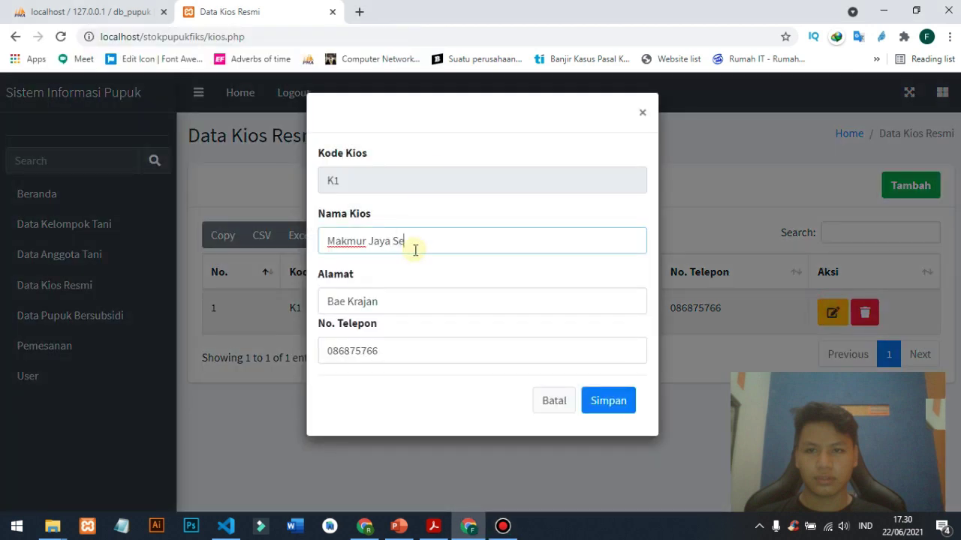
type("Sentosa")
key("Tab")
key("End")
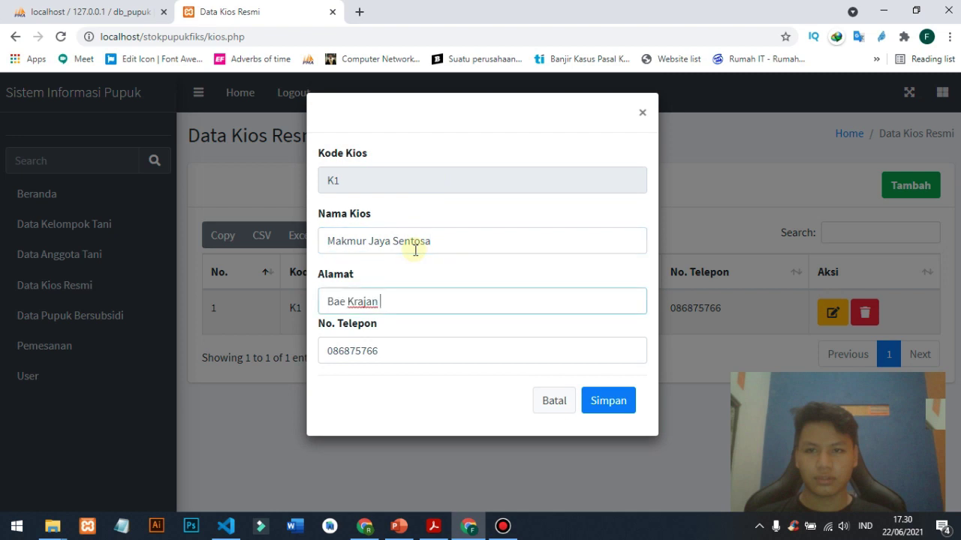
type("Kudus")
key("Tab")
type("0001")
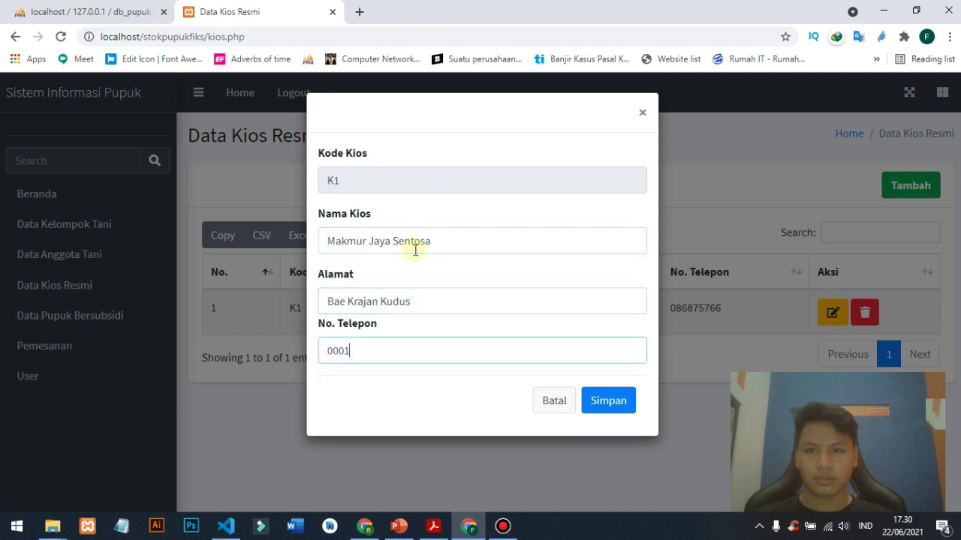
left_click(608, 401)
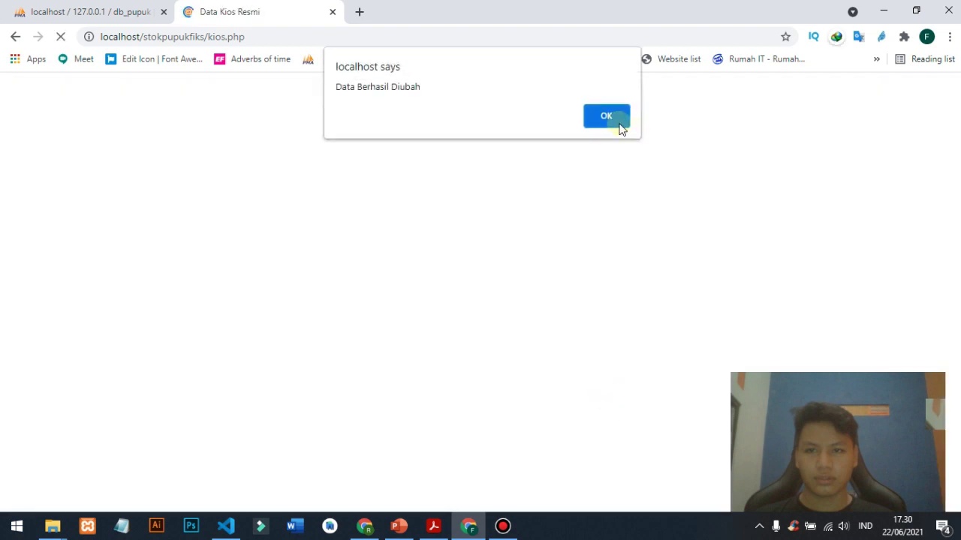
left_click(607, 116)
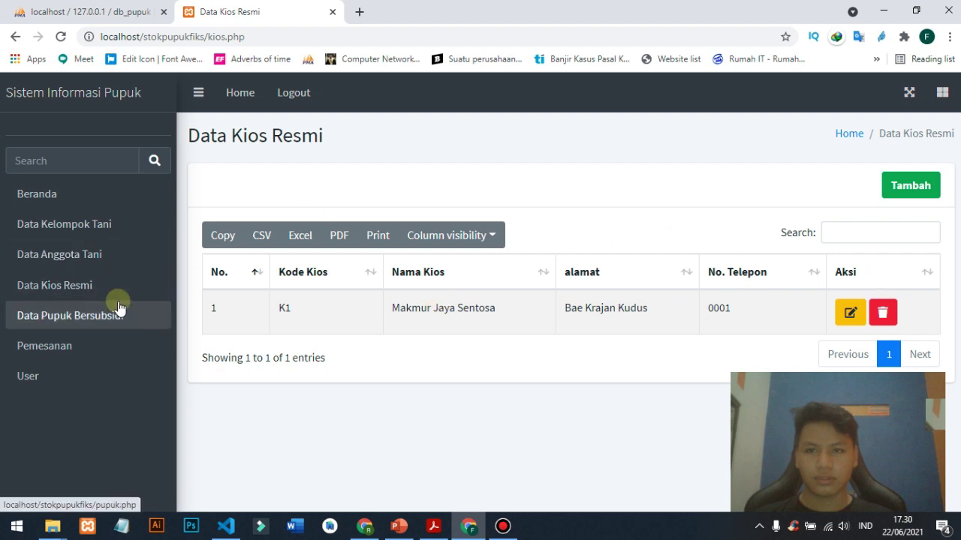
left_click(118, 309)
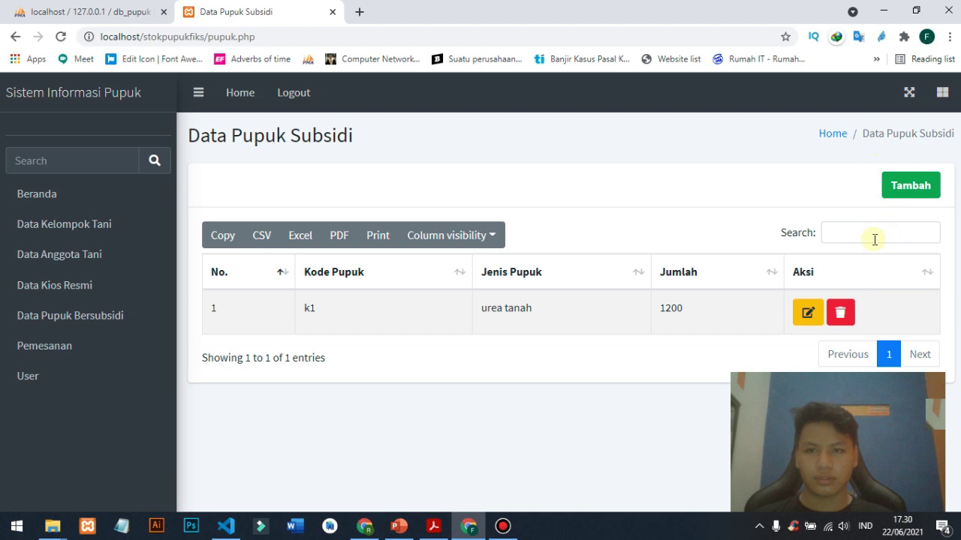
left_click(809, 317)
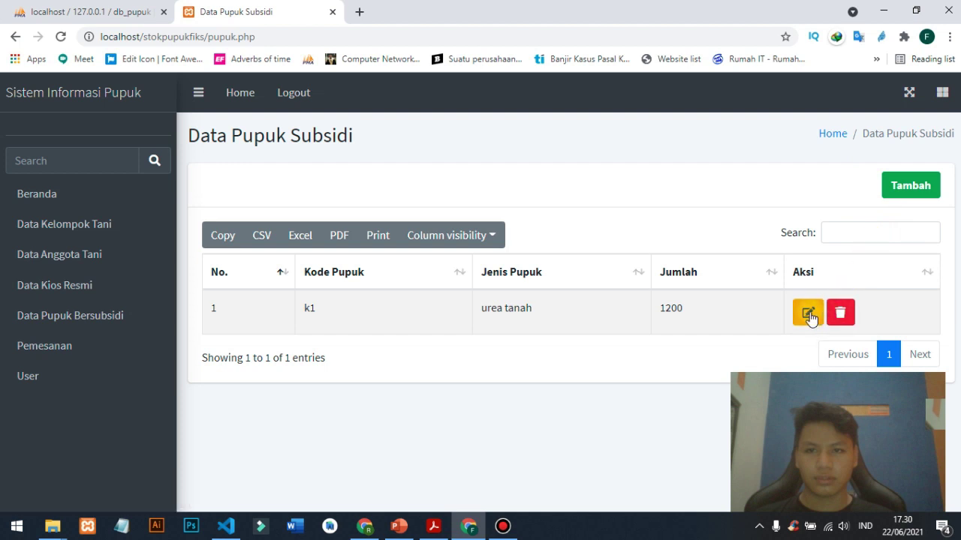
left_click(900, 189)
left_click(432, 182)
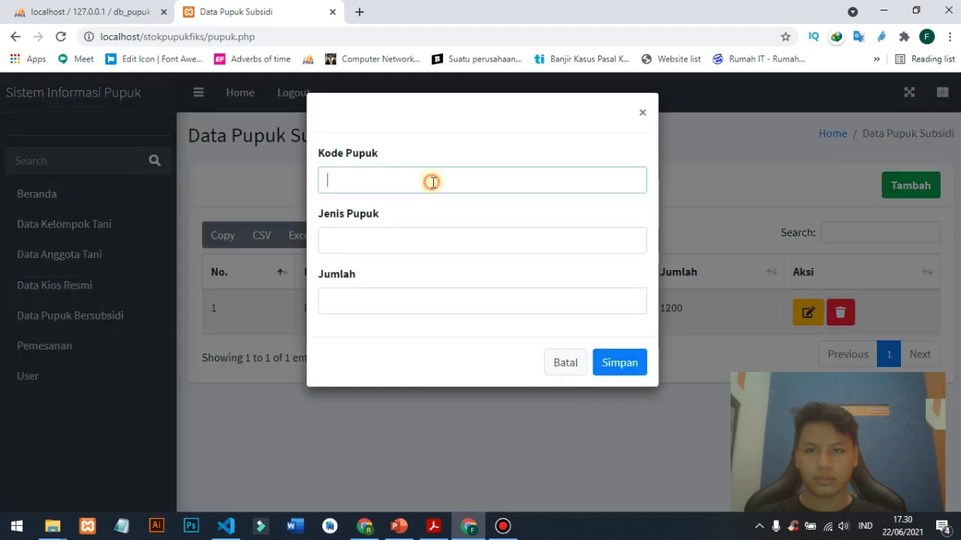
key("Escape")
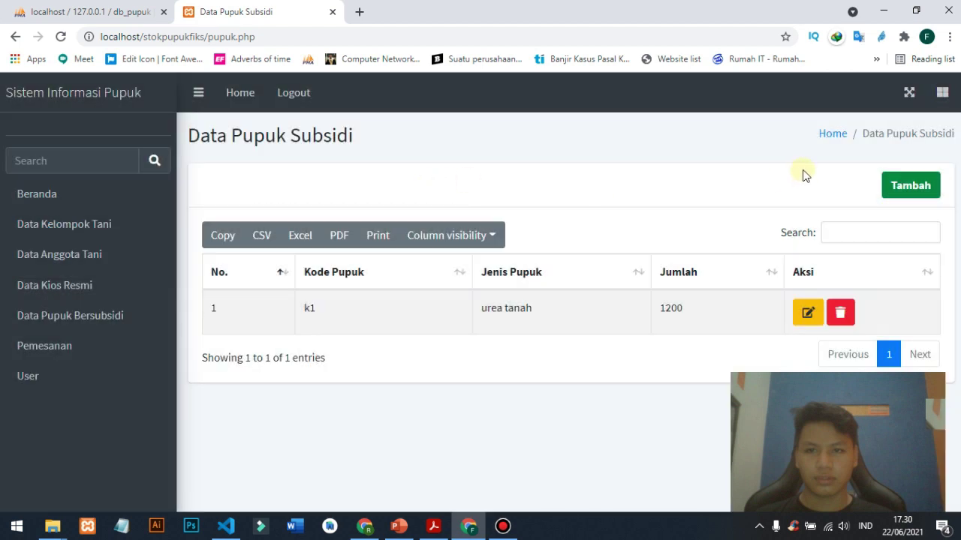
left_click(906, 189)
left_click(423, 186)
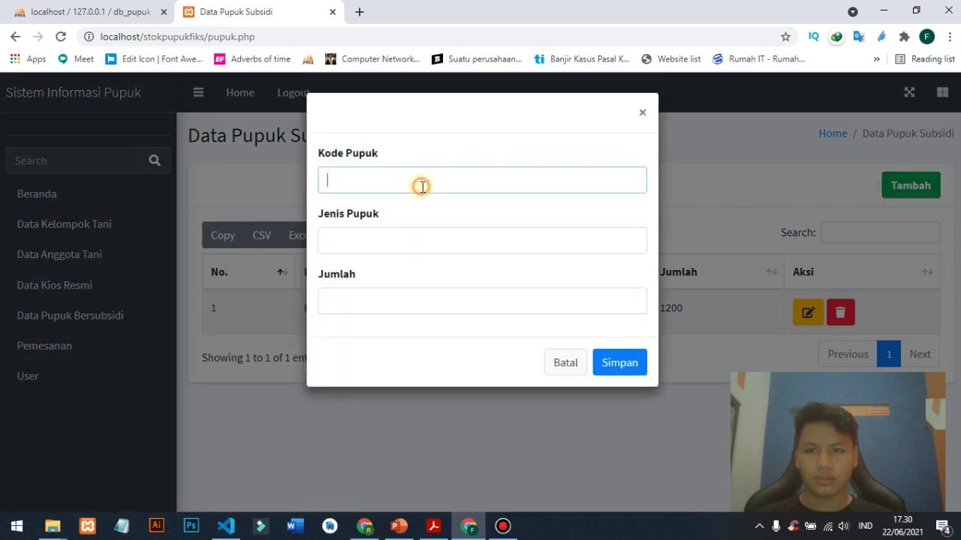
type("k1")
key("Tab")
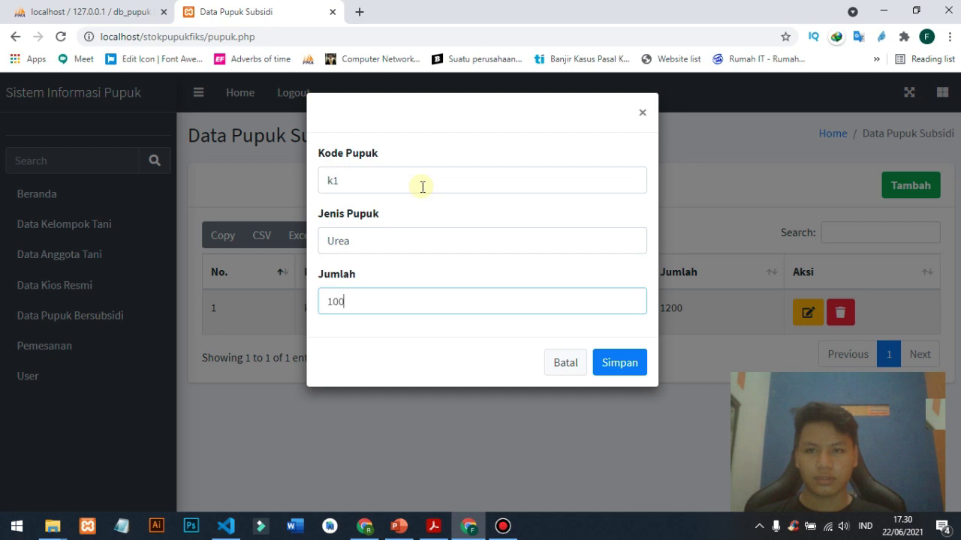
left_click(608, 367)
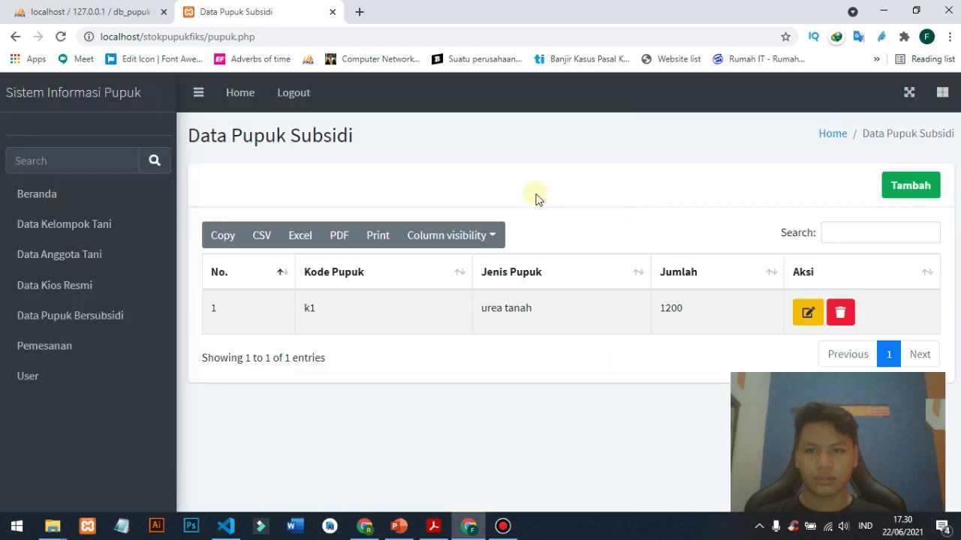
- Reload the fertiliser list, resending the form data, and open then close the add form
left_click(59, 38)
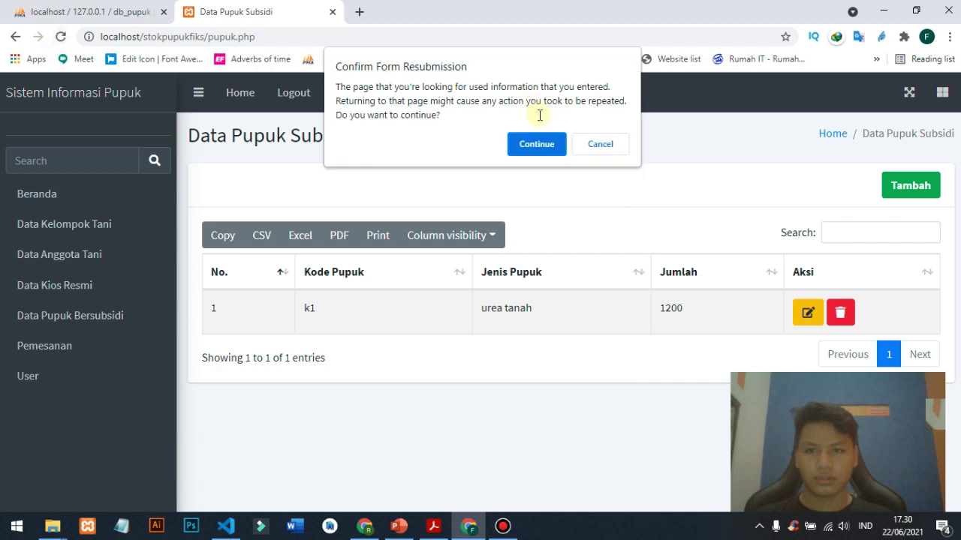
left_click(533, 145)
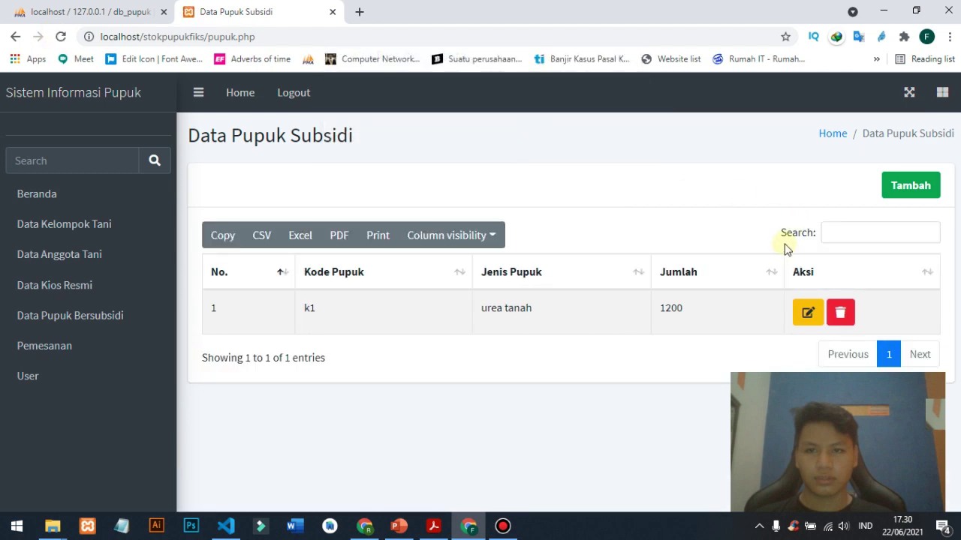
left_click(917, 185)
left_click(435, 187)
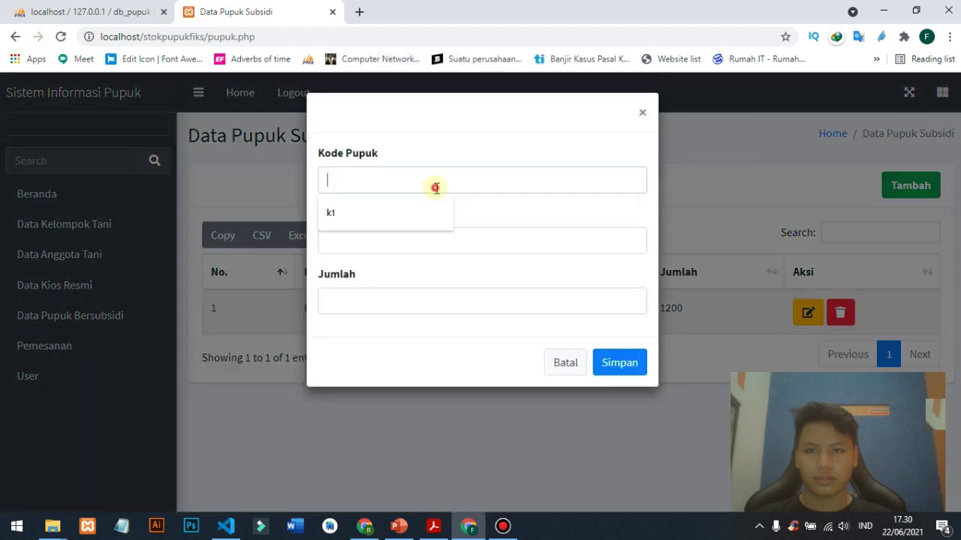
key("Escape")
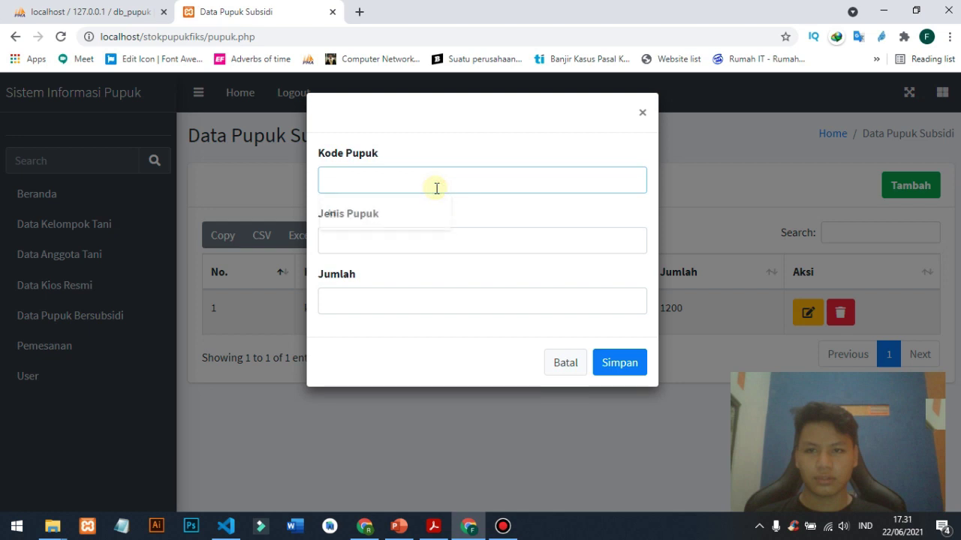
key("Escape")
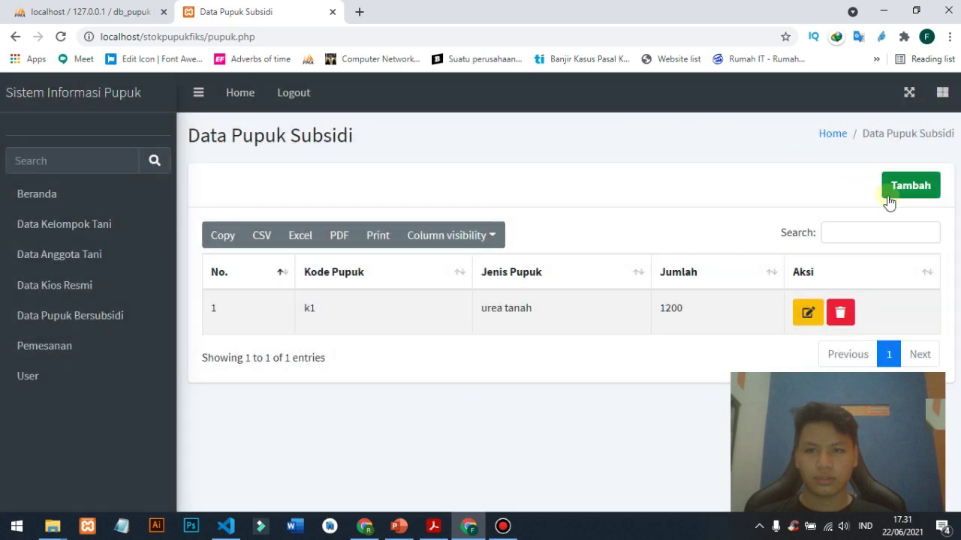
- Add fertiliser k2, type Urea, quantity 100, and acknowledge the success message
left_click(888, 196)
left_click(463, 185)
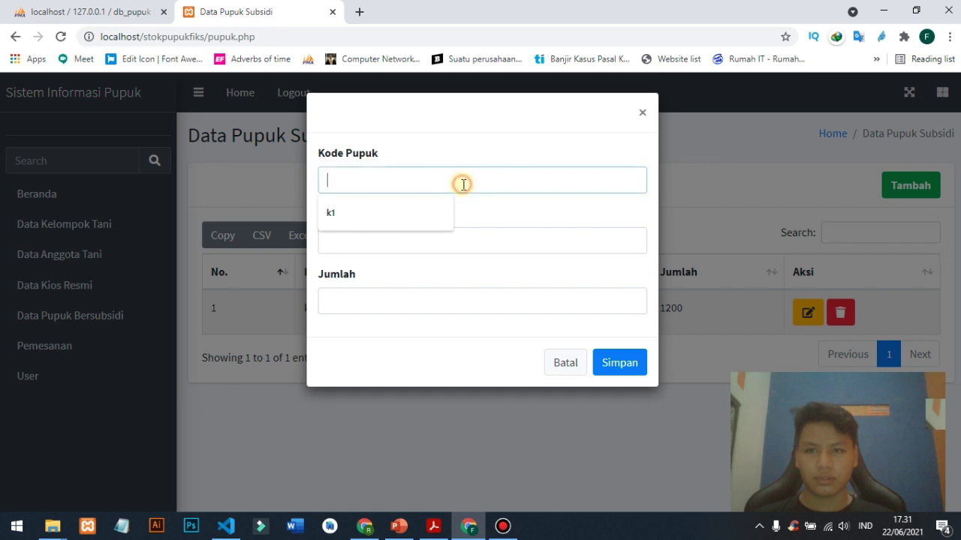
type("k2")
key("Tab")
type("Urea")
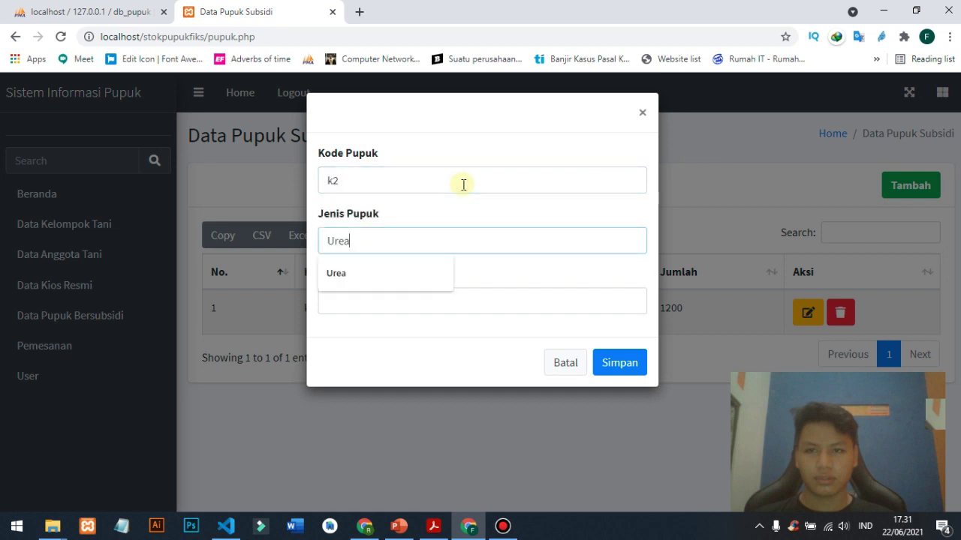
key("Tab")
type("100")
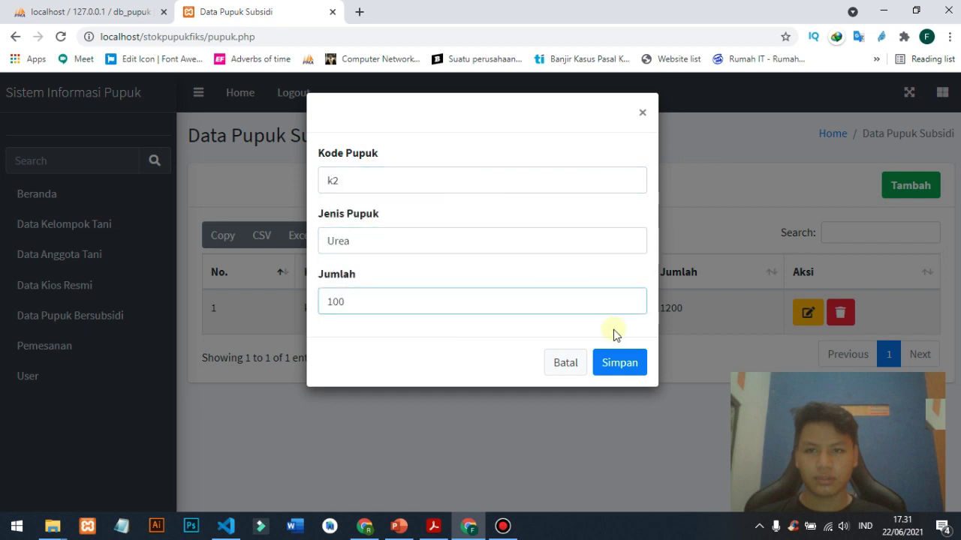
left_click(616, 360)
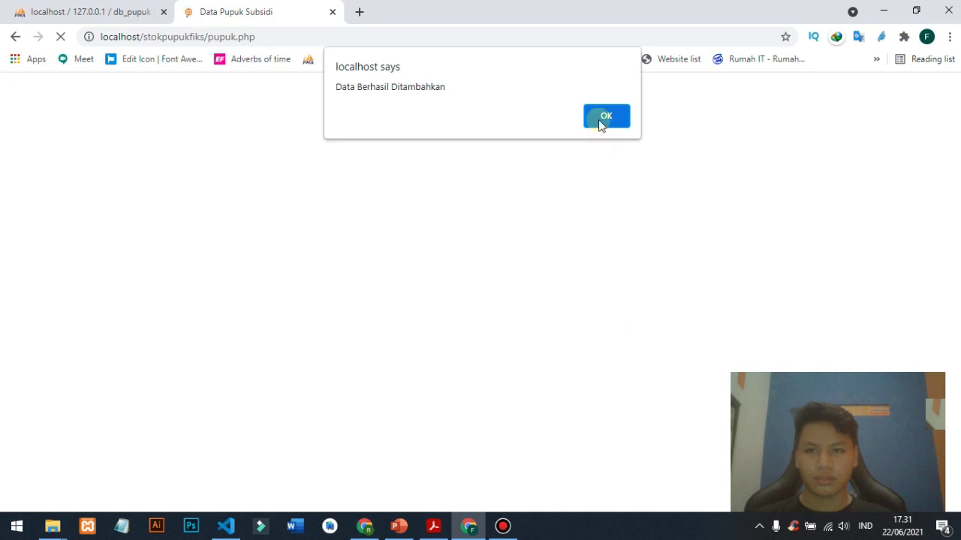
left_click(602, 118)
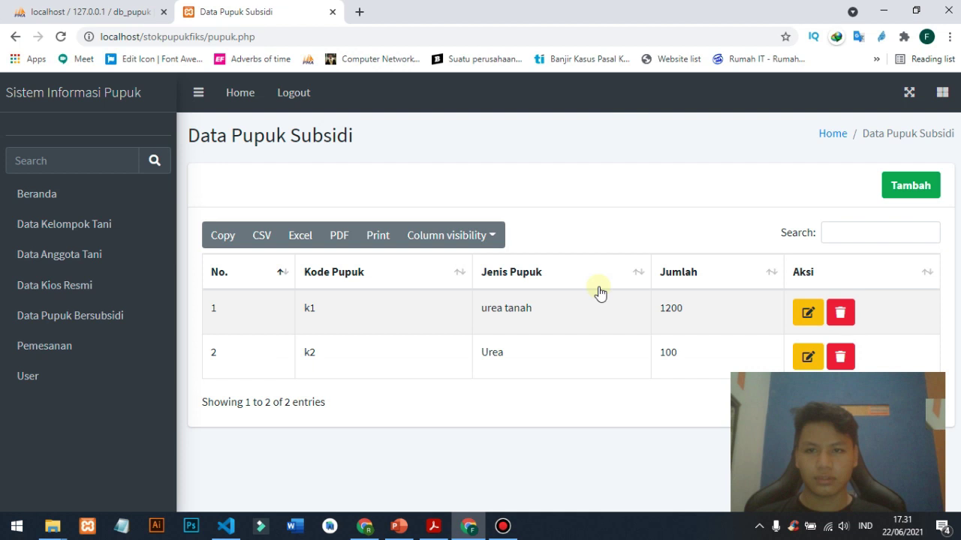
- Highlight the k1 and k2 rows' text in the table, then clear the selection
double_click(306, 306)
left_click_drag(306, 306, 326, 324)
left_click(347, 338)
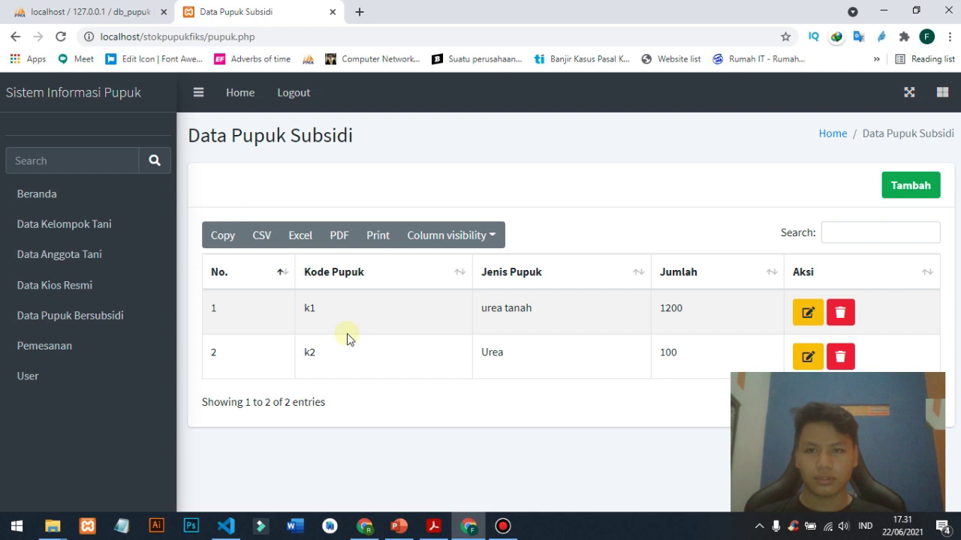
mouse_move(307, 347)
left_mouse_down()
mouse_move(315, 343)
mouse_move(301, 333)
mouse_move(323, 343)
left_mouse_up()
left_click(725, 305)
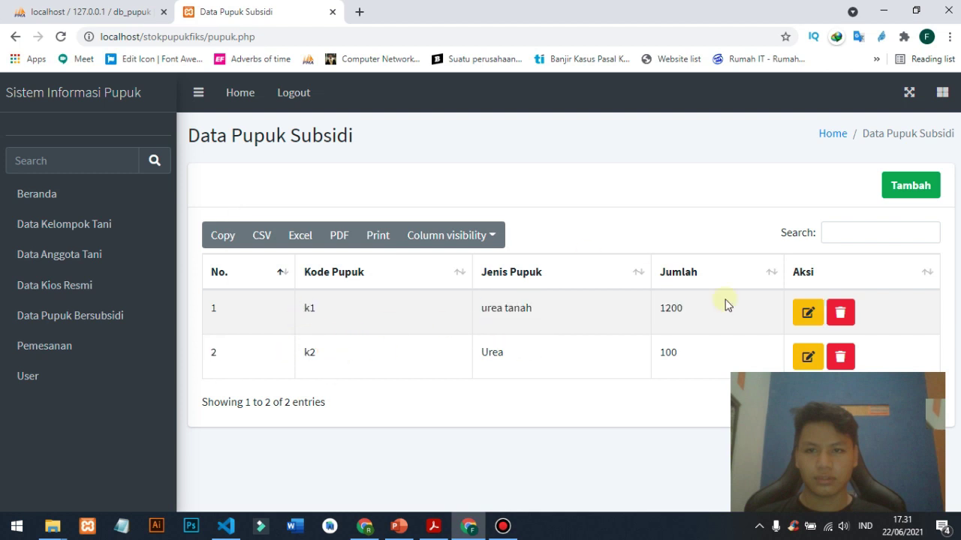
- Delete the k1 fertiliser entry and acknowledge the deletion
left_click(838, 325)
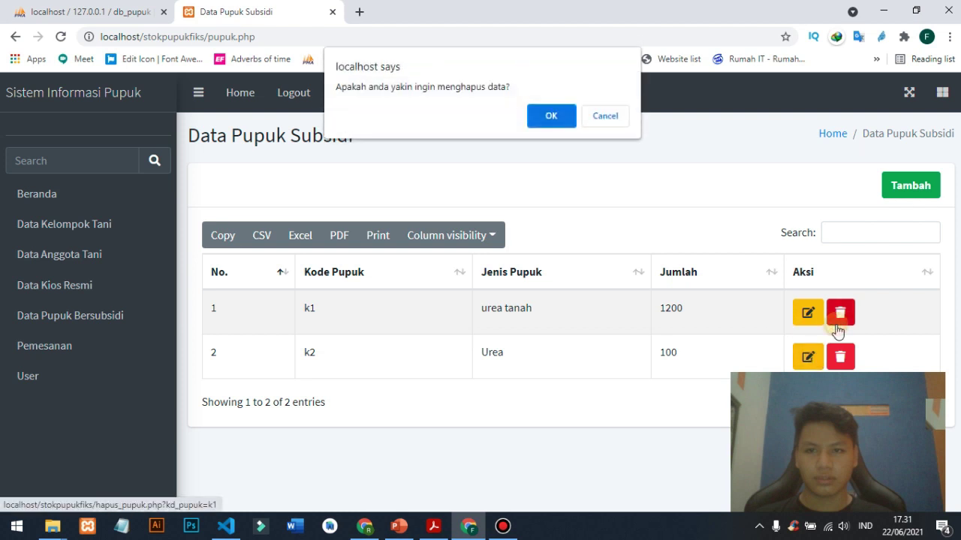
left_click(546, 113)
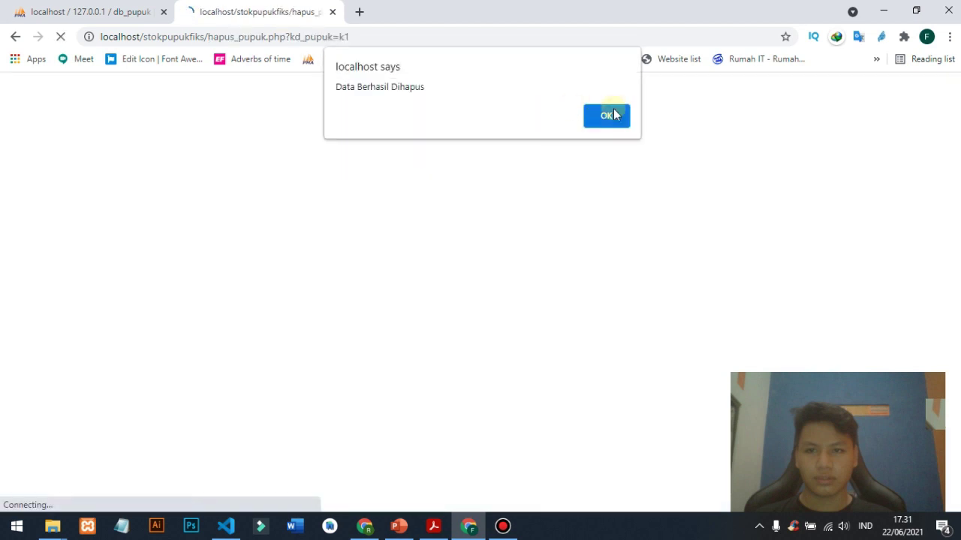
left_click(613, 113)
- Change fertiliser k2 to Urea Ungu with quantity 200 and save
left_click(807, 310)
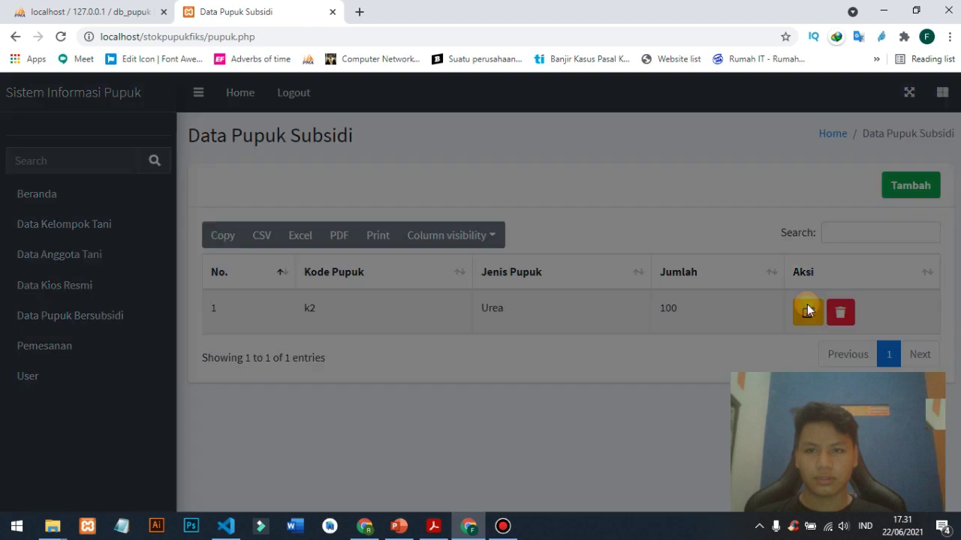
left_click(370, 241)
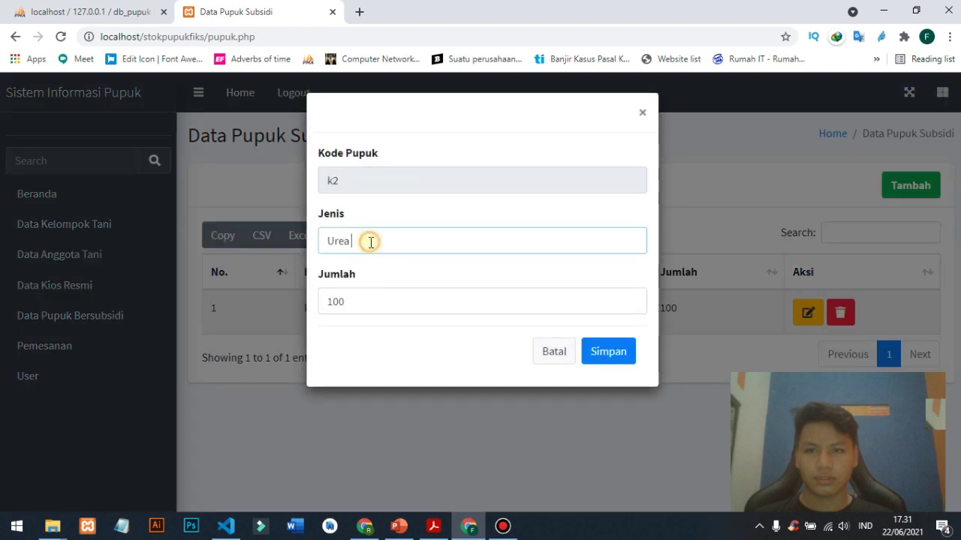
type("Ungu")
key("Tab")
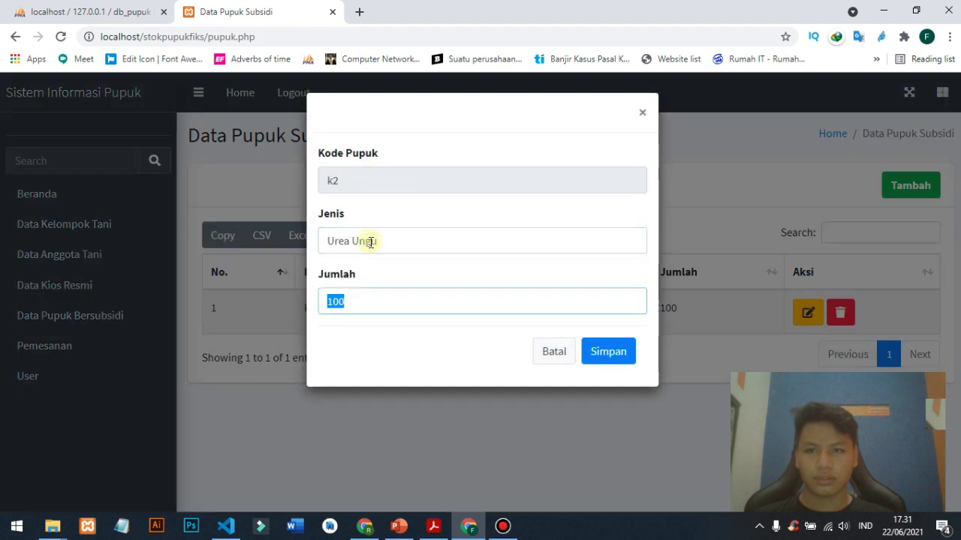
type("2")
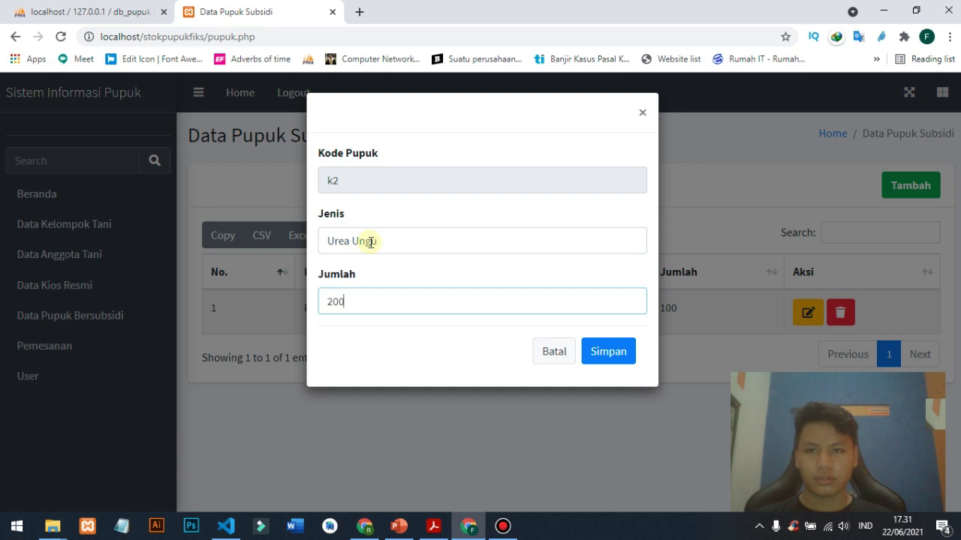
left_click(610, 356)
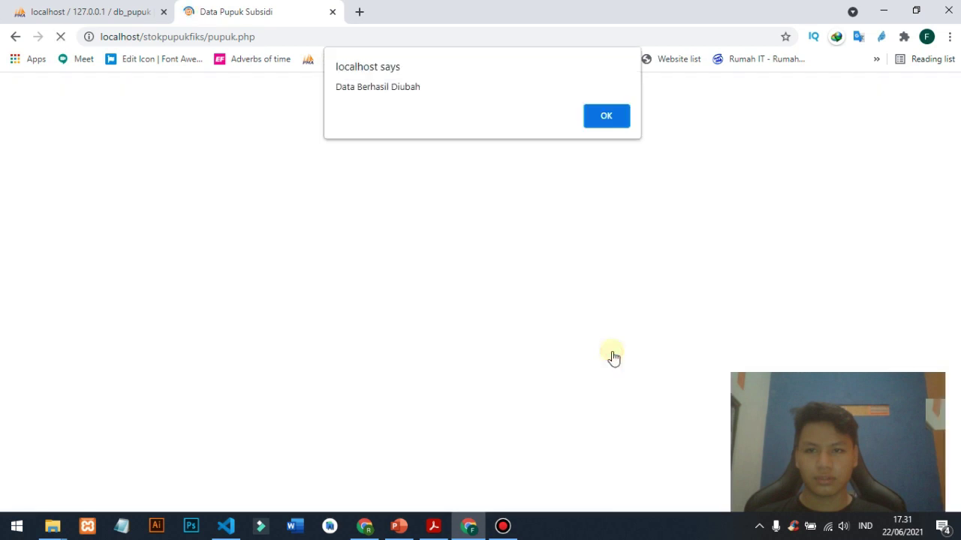
key("Return")
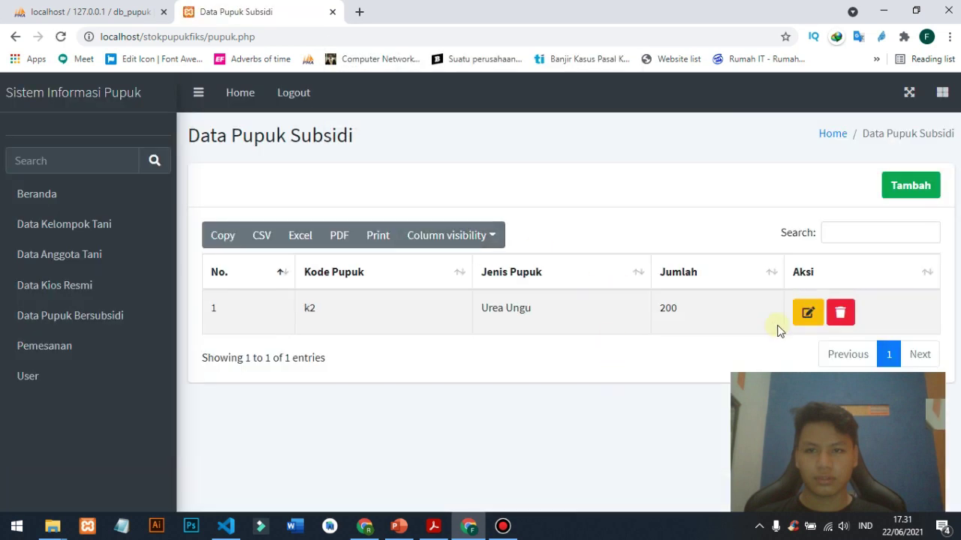
- Start a new order p1 on Data Pemesanan and choose the ordering member
left_click(90, 344)
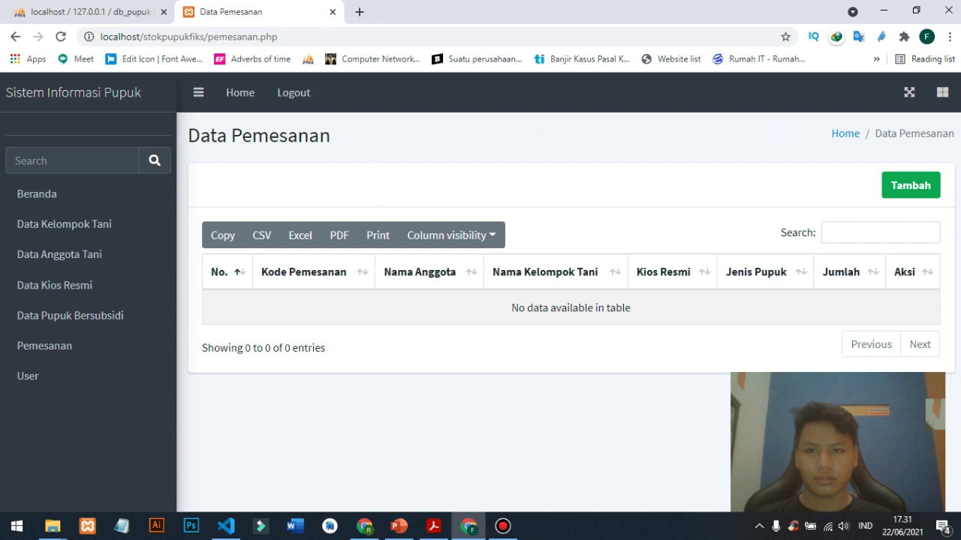
left_click(922, 192)
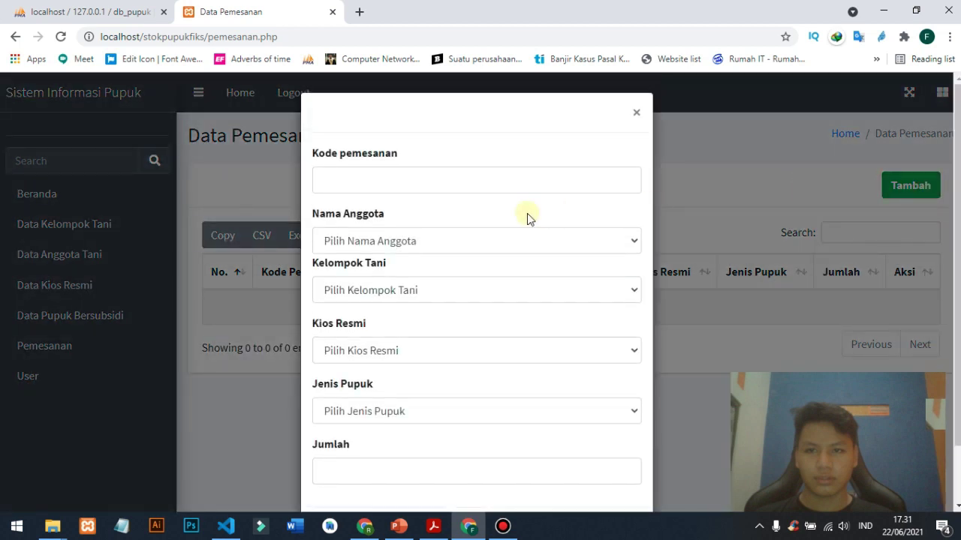
left_click(509, 181)
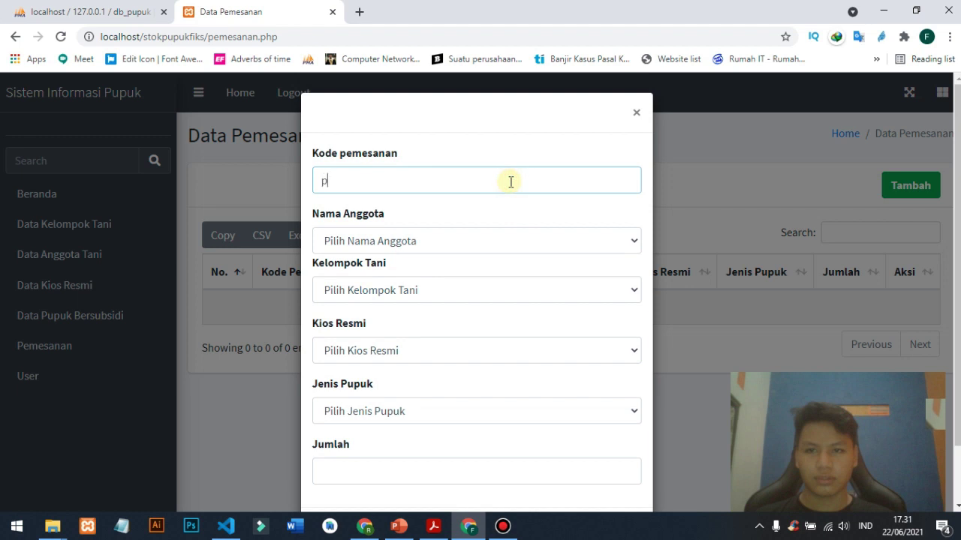
key("Tab")
left_click(457, 238)
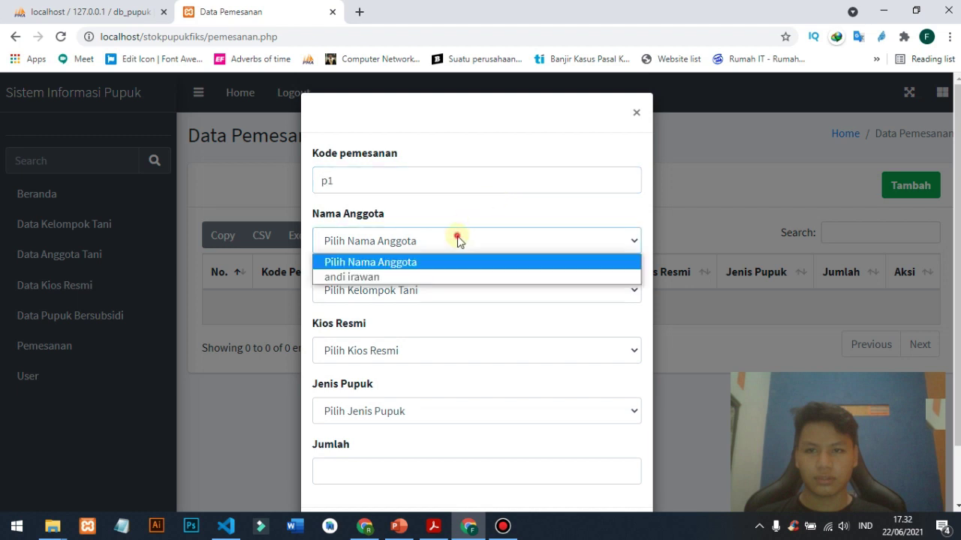
left_click(421, 276)
- Set group dawe, kiosk Makmur Jaya Sentosa, fertilizer Urea Ungu, quantity 50, and save the order
left_click(400, 288)
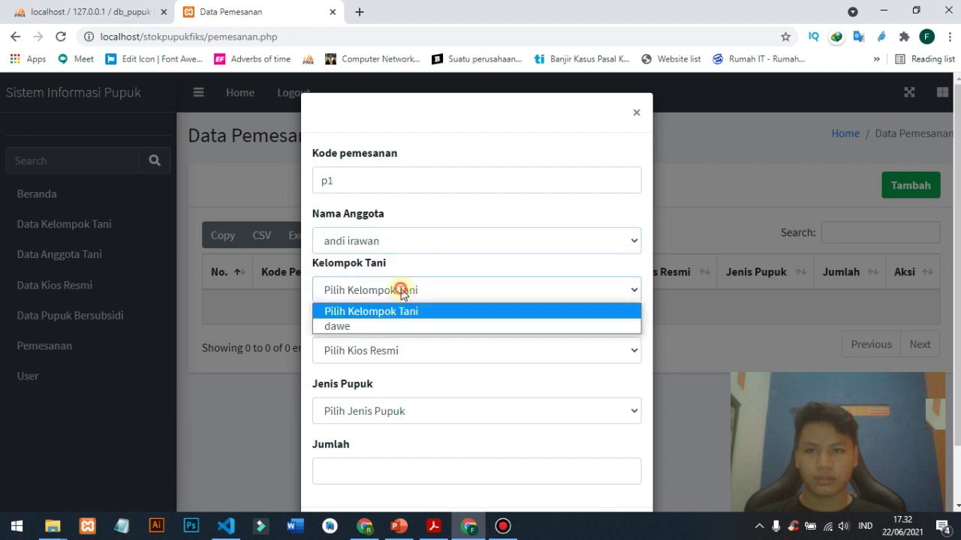
left_click(378, 326)
left_click(381, 350)
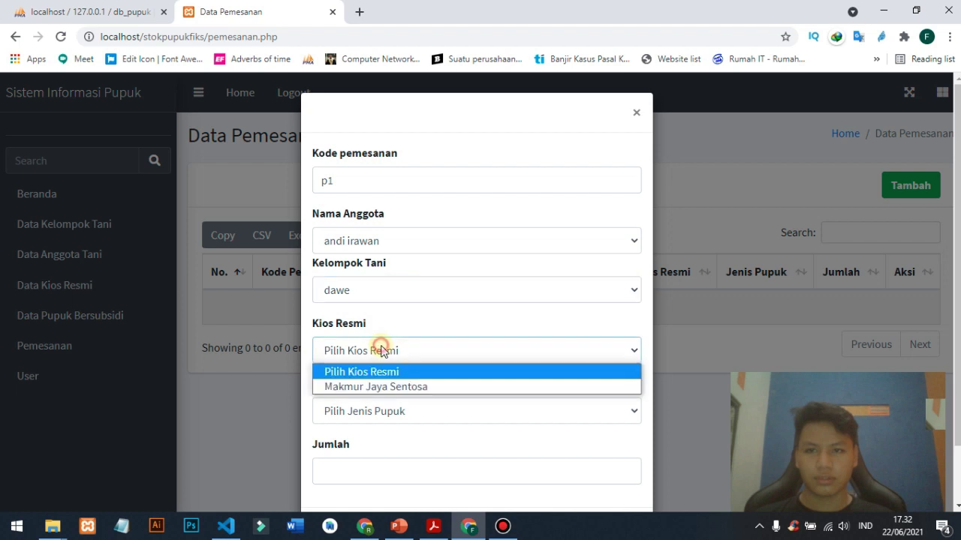
left_click(378, 388)
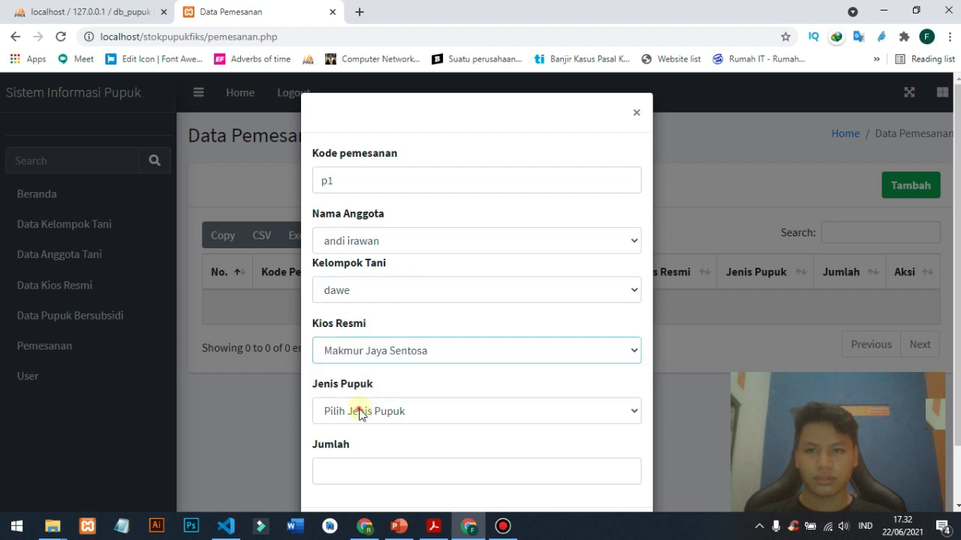
left_click(360, 409)
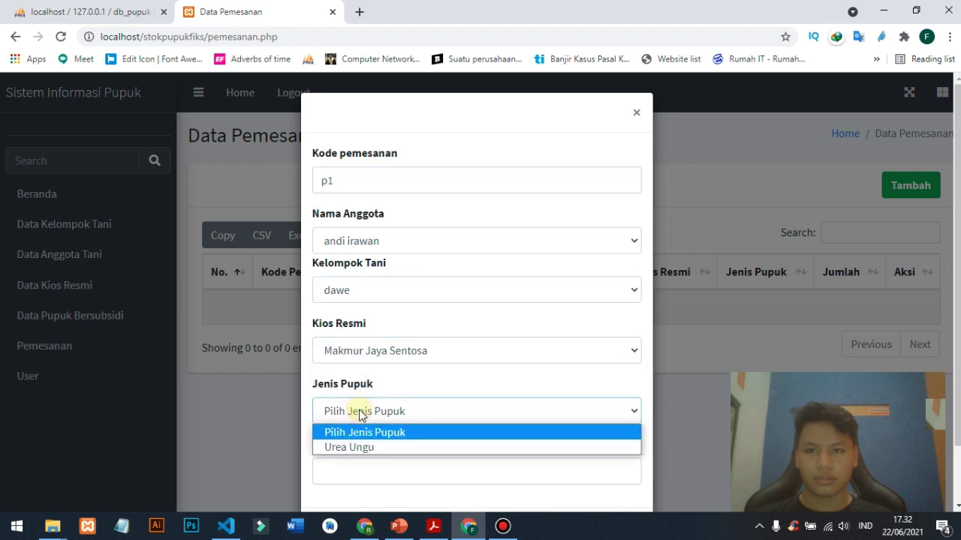
left_click(362, 448)
left_click(353, 463)
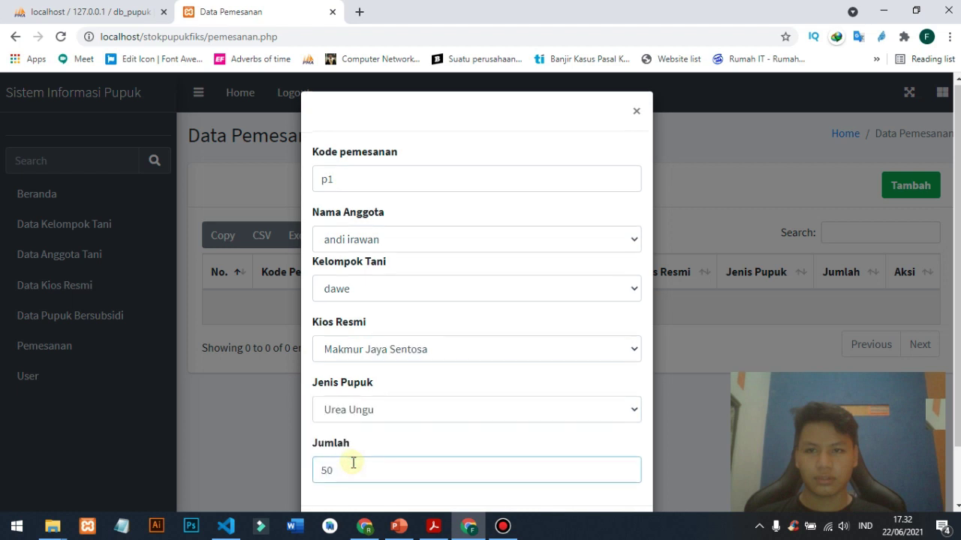
scroll(450, 443, "down", 1)
left_click(614, 469)
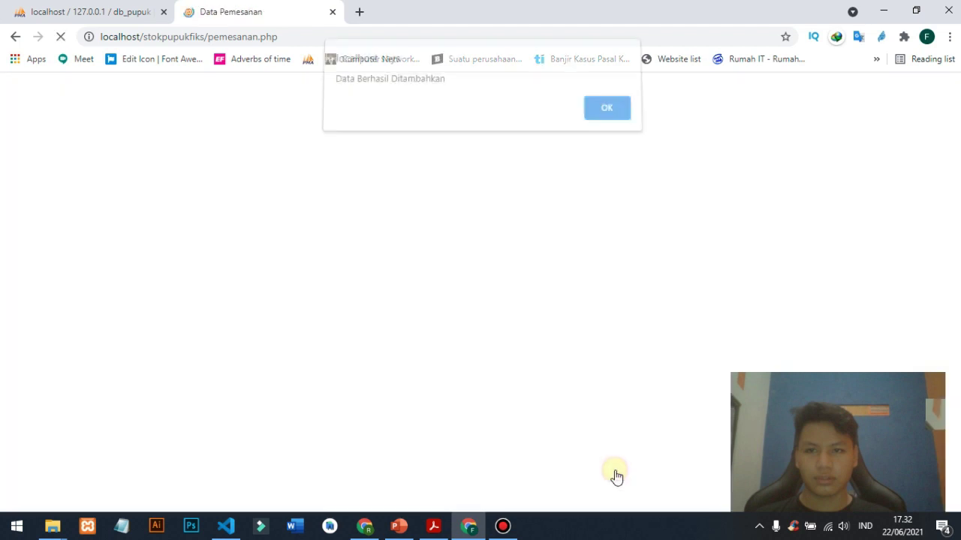
left_click(609, 116)
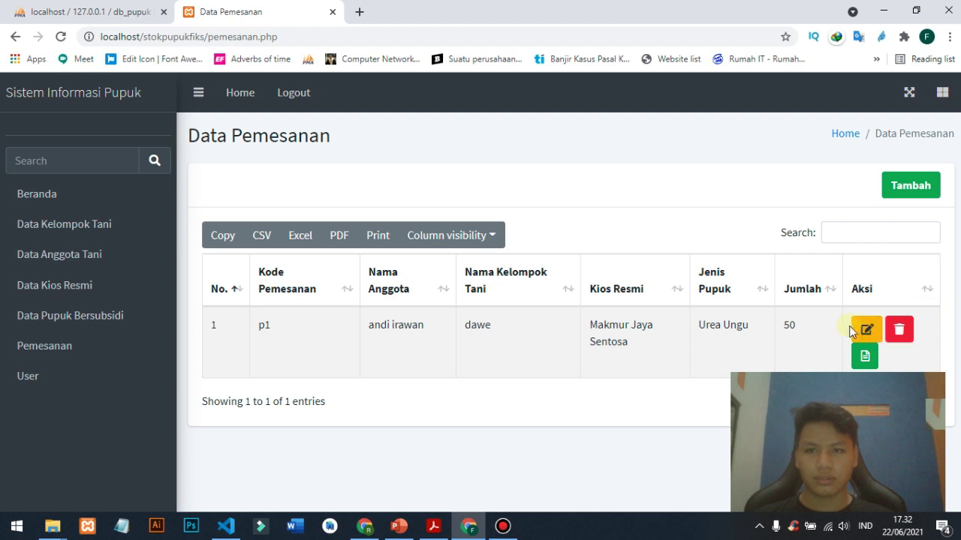
left_click(863, 360)
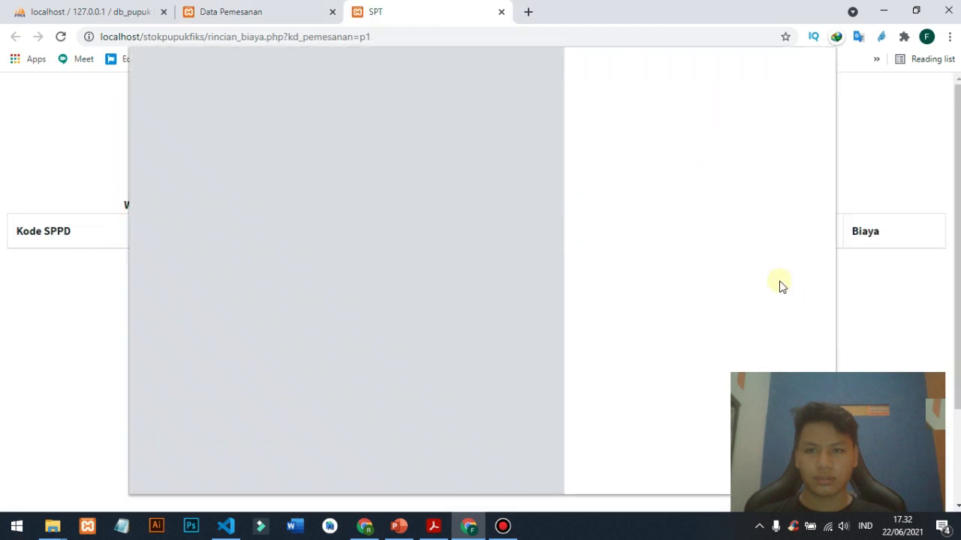
left_click(501, 13)
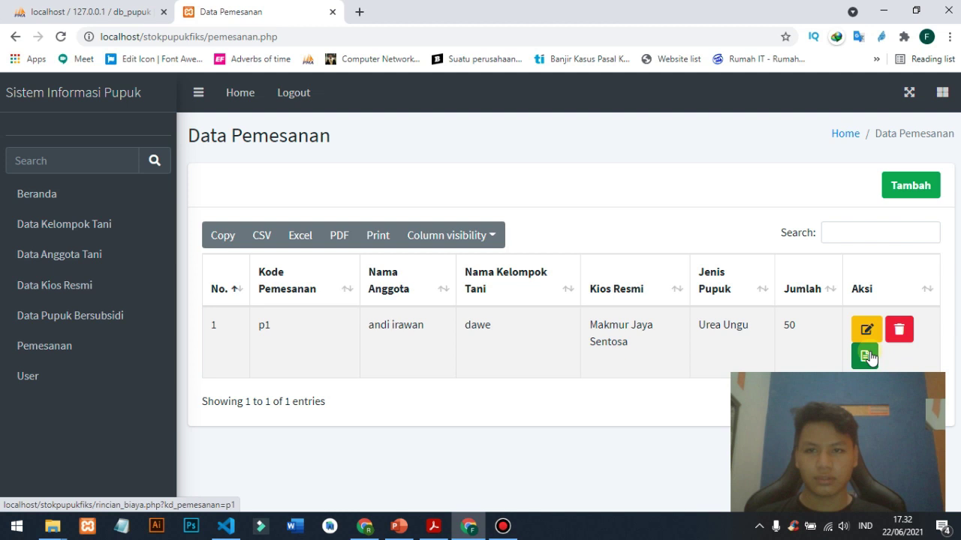
- Review order p1's group, kiosk, fertilizer, member and quantity fields, then cancel without changes
left_click(866, 330)
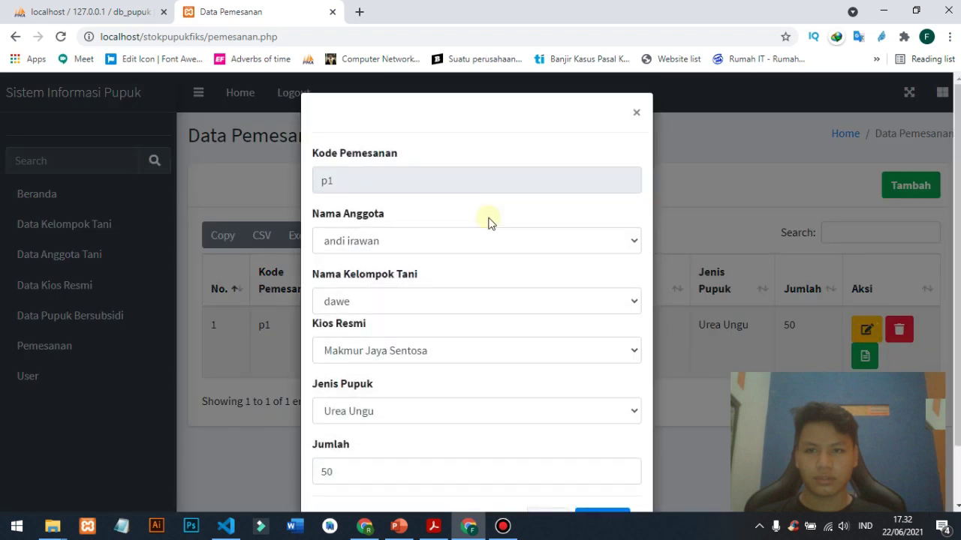
scroll(381, 223, "down", 1)
left_click(381, 235)
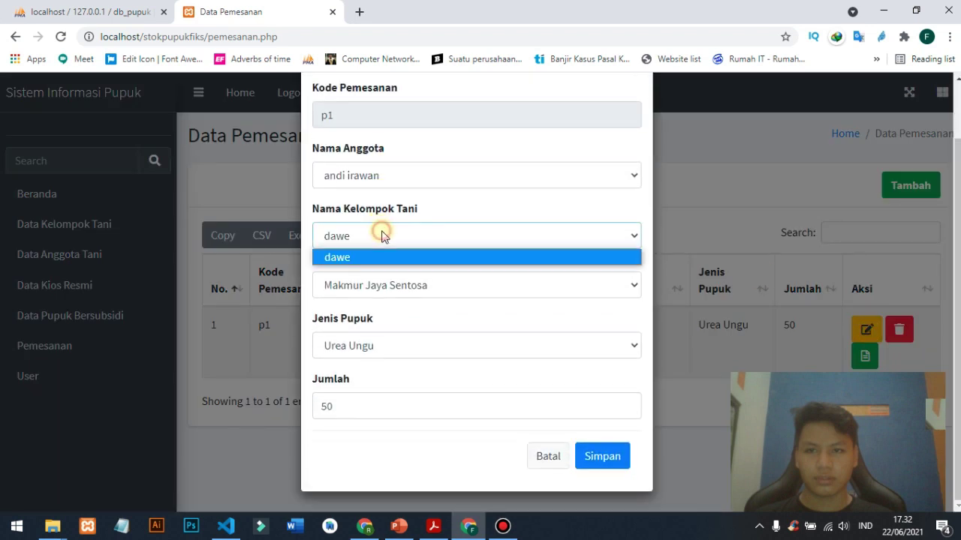
left_click(381, 235)
left_click(368, 281)
left_click(370, 286)
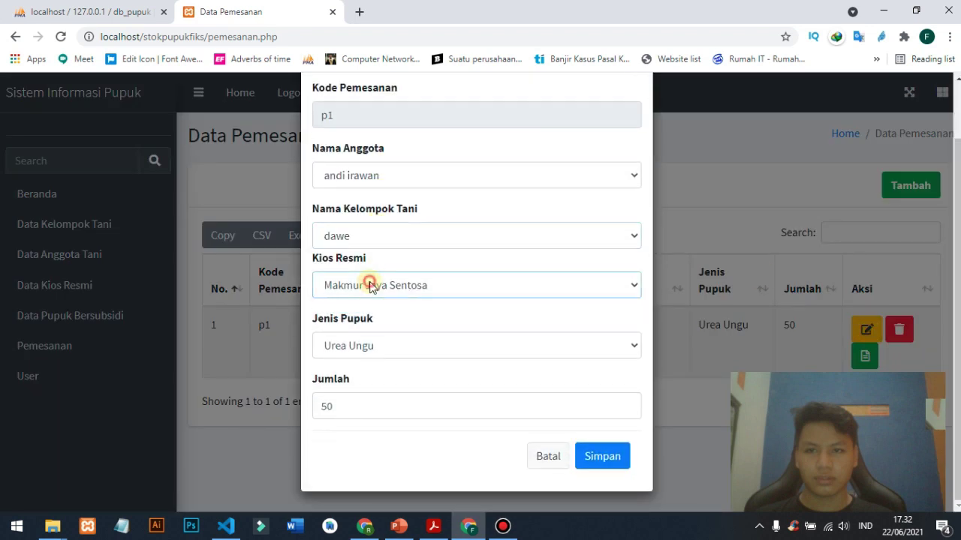
left_click(357, 346)
left_click(357, 346)
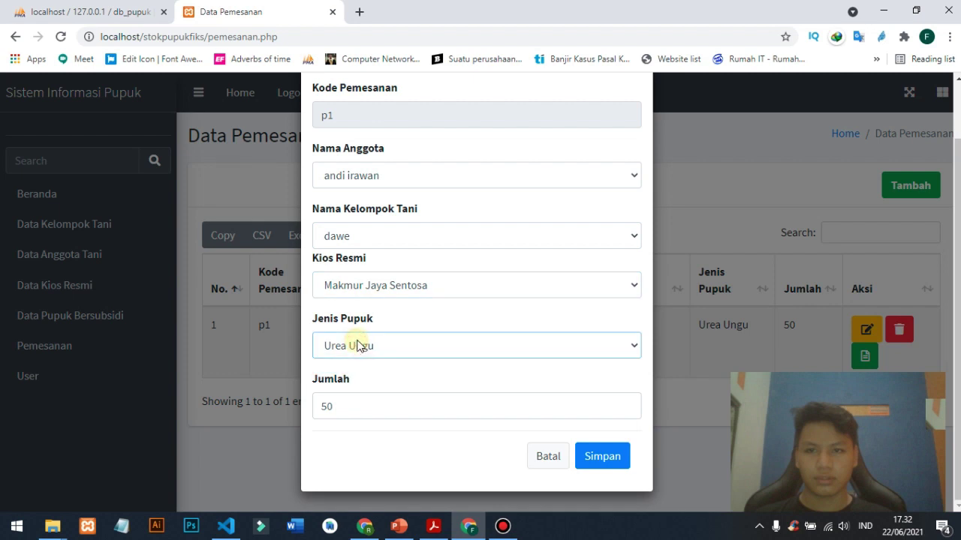
left_click(420, 169)
left_click(421, 169)
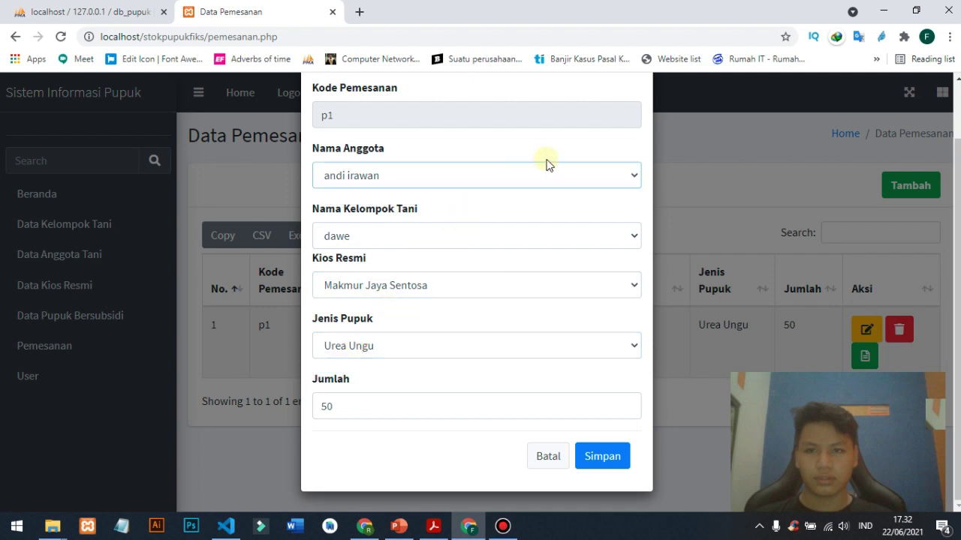
left_click(484, 336)
left_click(361, 408)
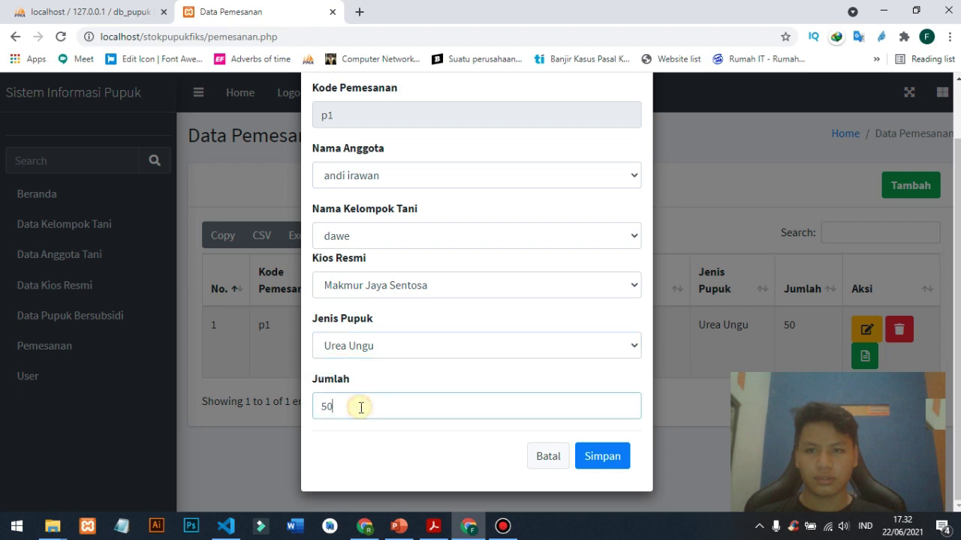
left_click(551, 455)
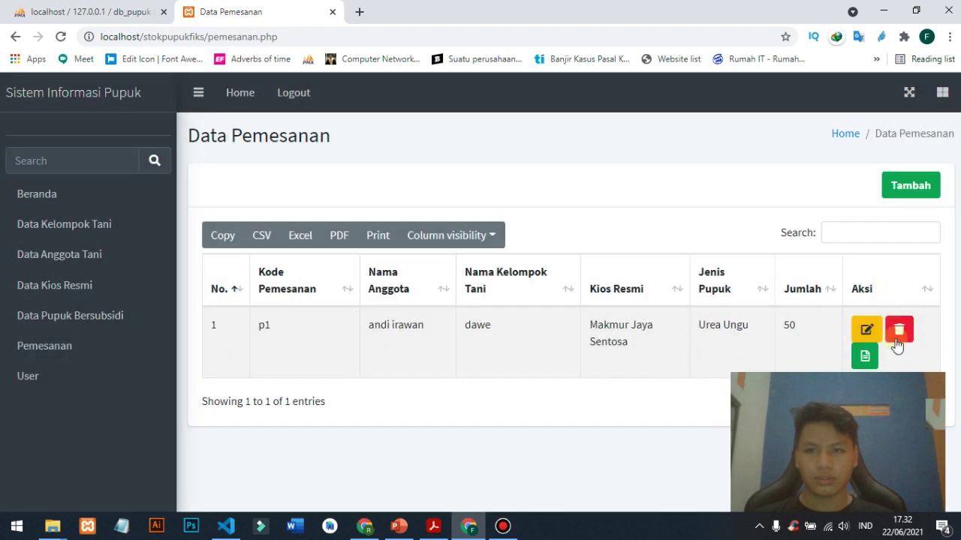
- Delete order p1 and confirm the deletion
left_click(897, 343)
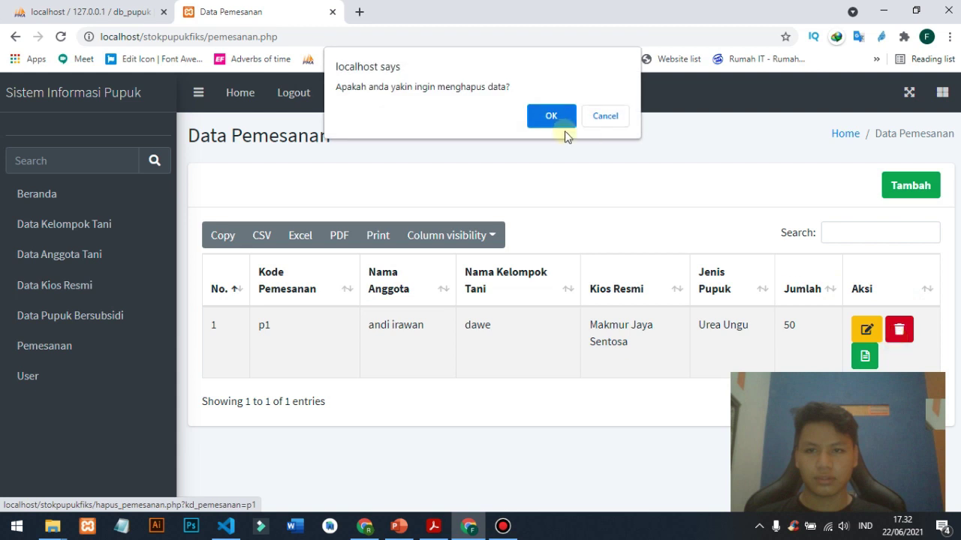
left_click(552, 118)
left_click(612, 124)
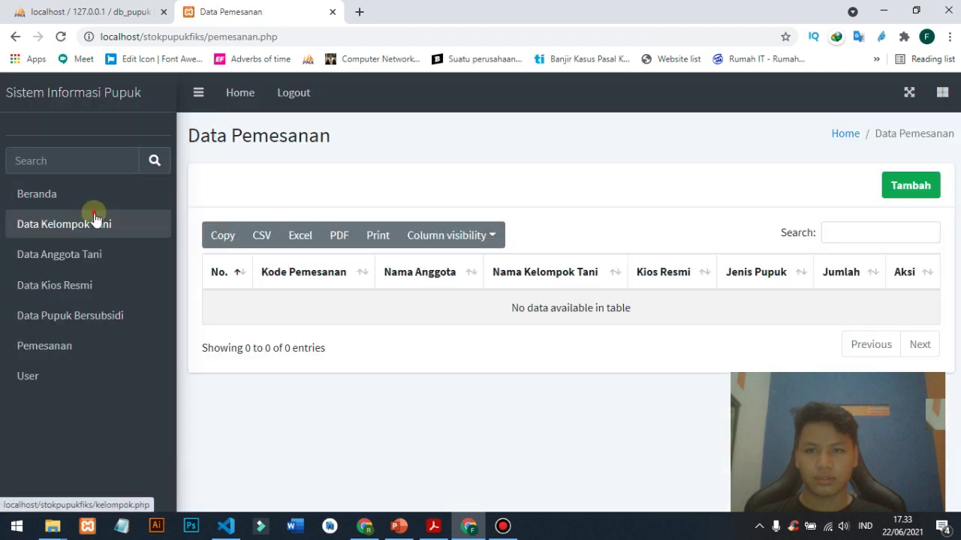
- Export the farmer groups table as Data Kelompok Tani.xlsx and open it in Excel
left_click(96, 223)
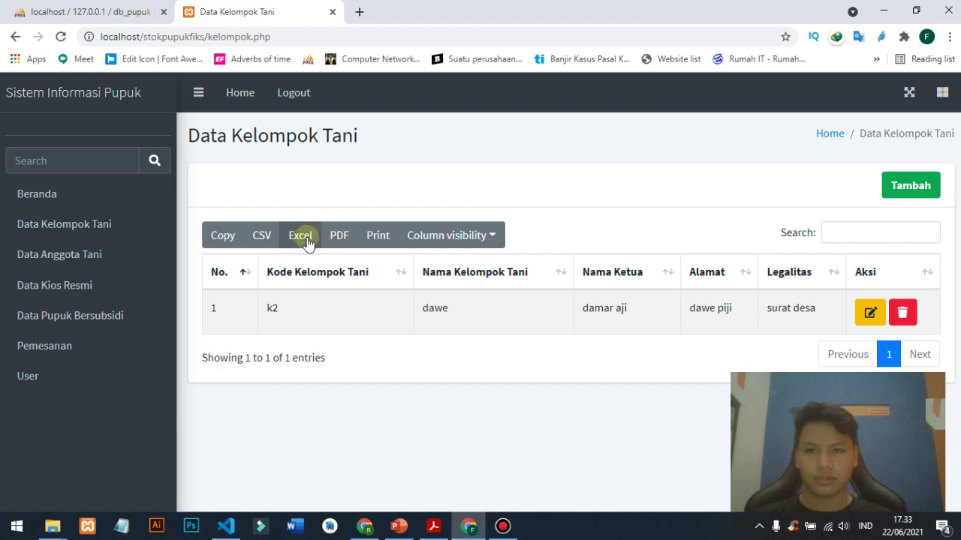
left_click(302, 236)
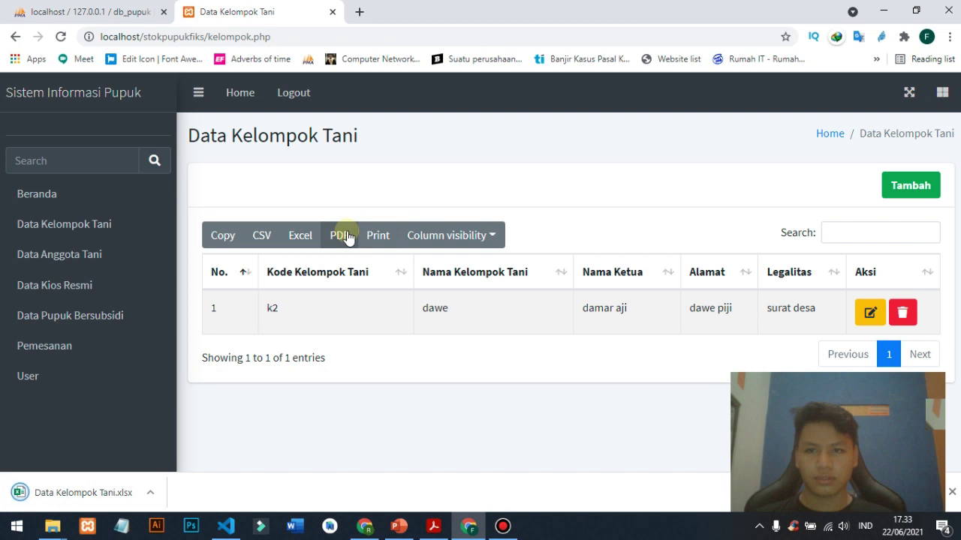
left_click(109, 492)
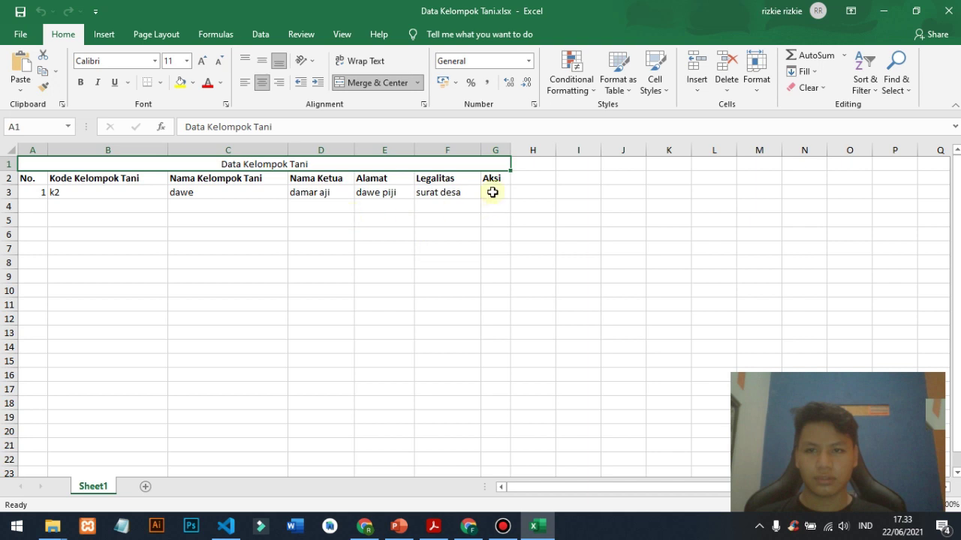
- Select a block of the exported cells, then return to the browser's User page
left_click_drag(492, 192, 411, 215)
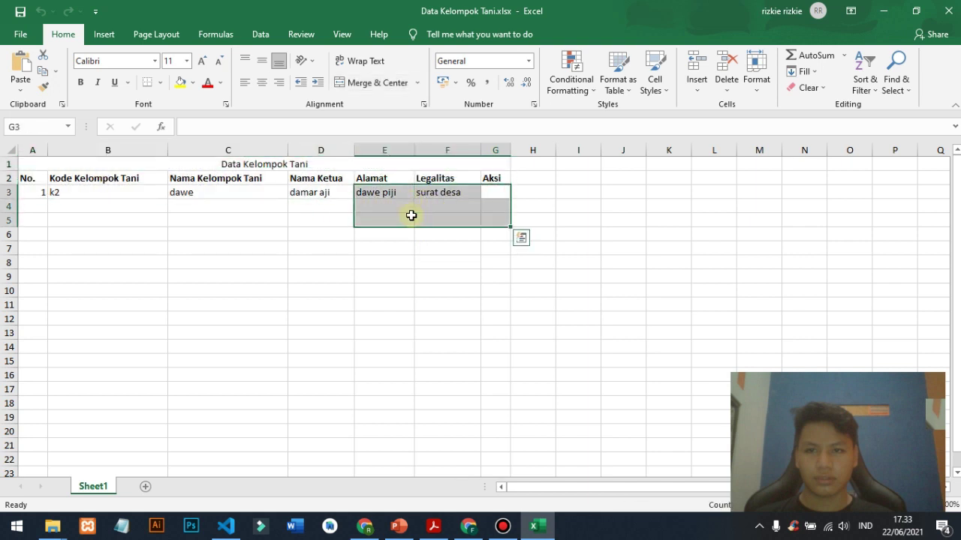
key("alt+Tab")
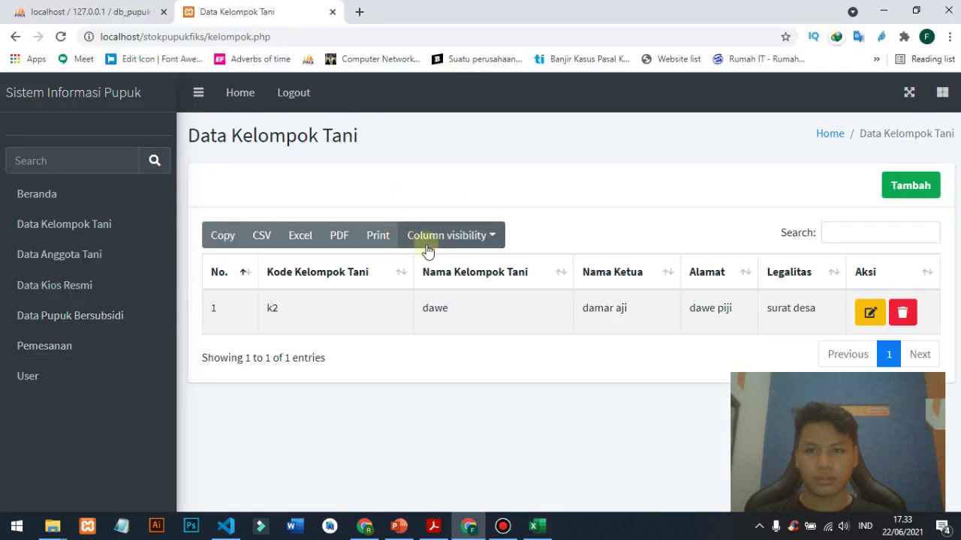
left_click(118, 387)
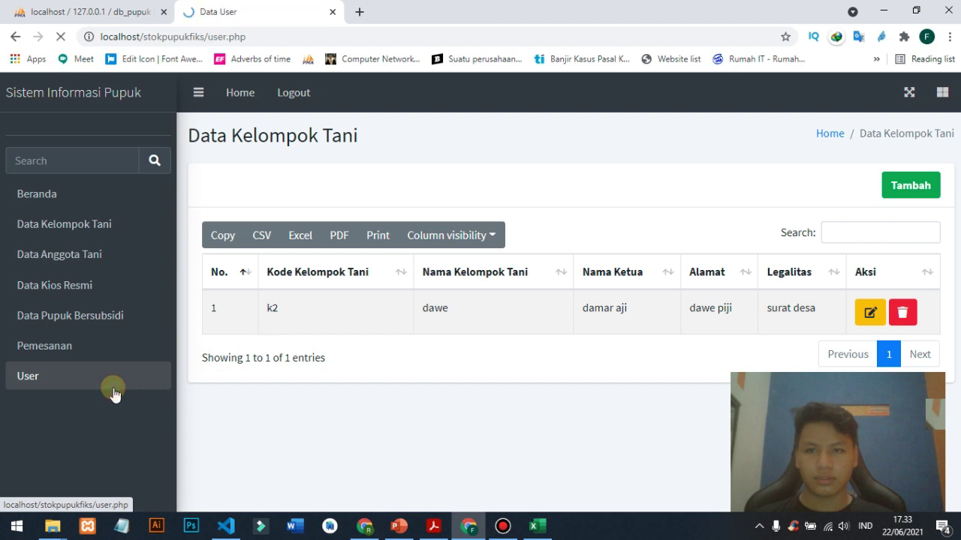